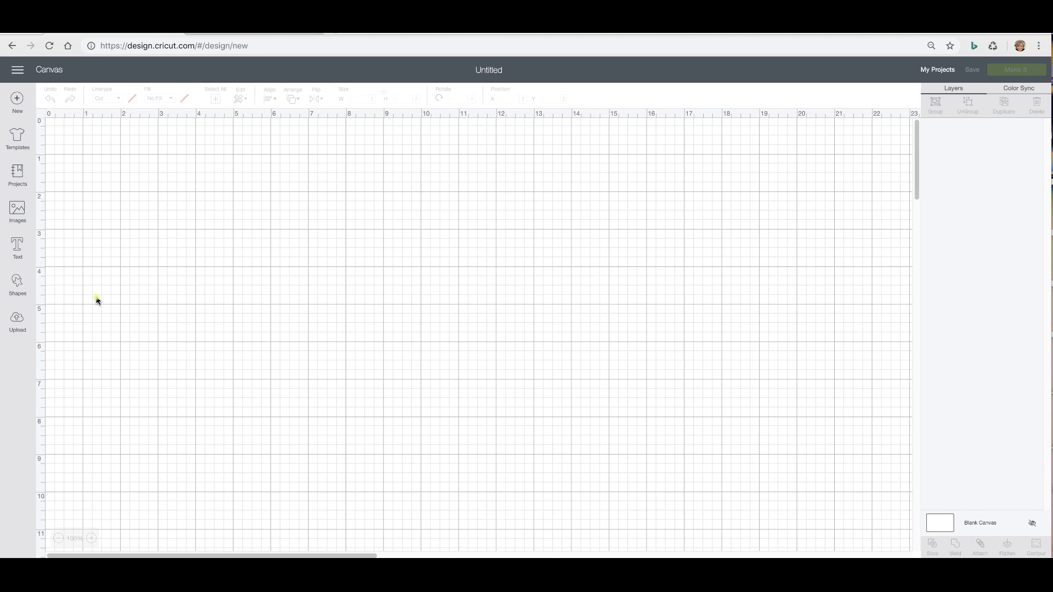
# - Switch to the Bing image results and save the Winnie the Pooh coloring page with the leaf to the Desktop as a JPEG
pyautogui.click(253, 35)
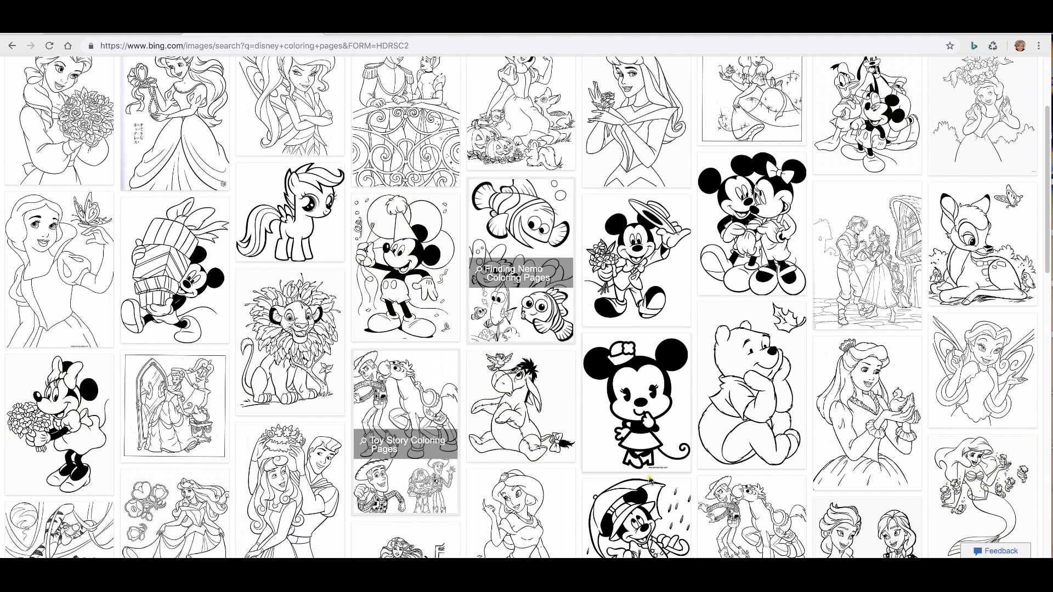
pyautogui.click(761, 396)
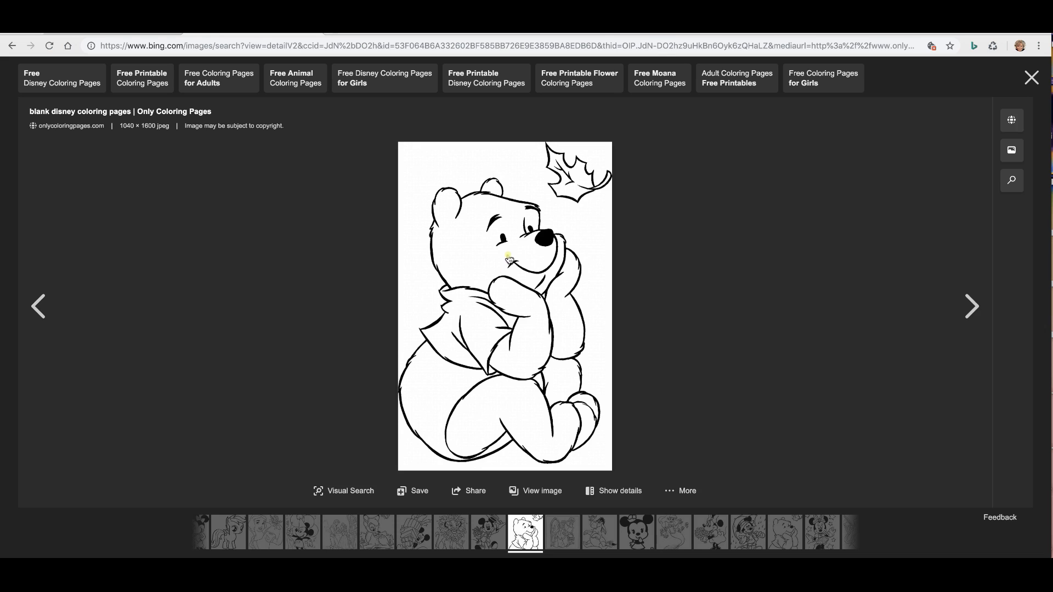
pyautogui.rightClick(489, 259)
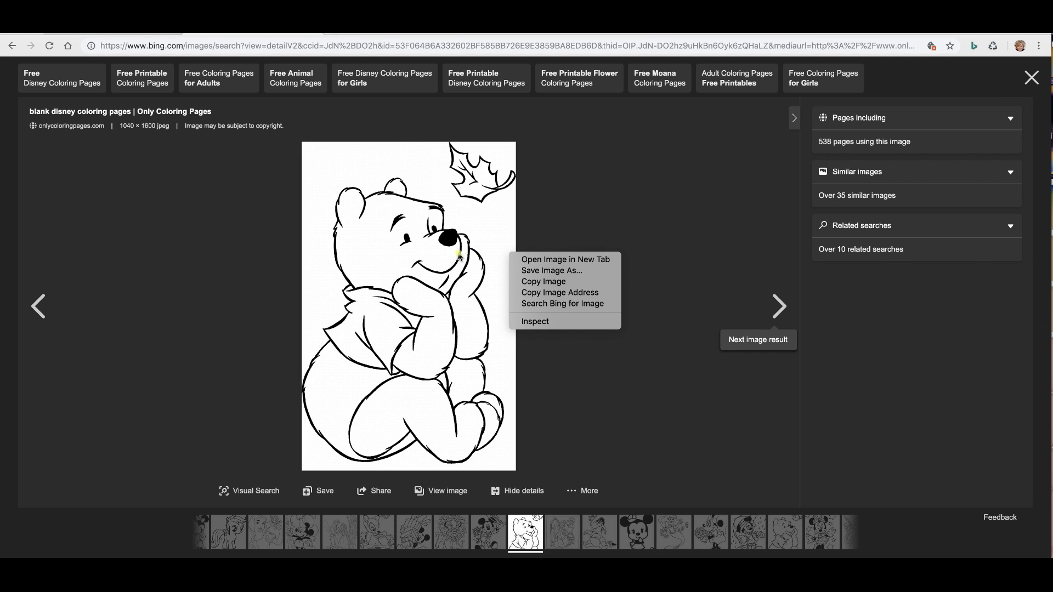
pyautogui.rightClick(382, 176)
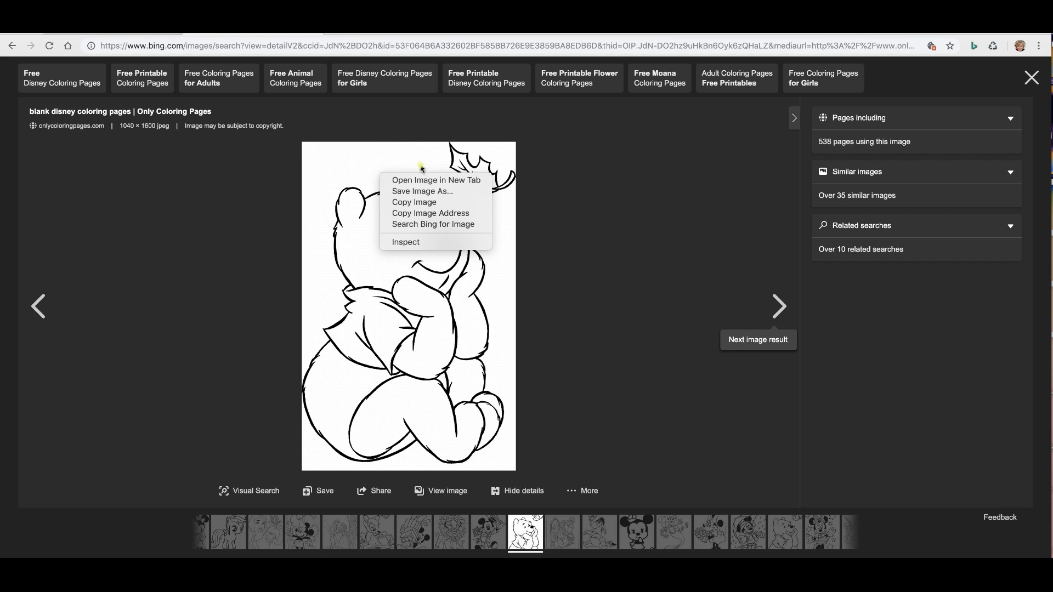
pyautogui.click(416, 191)
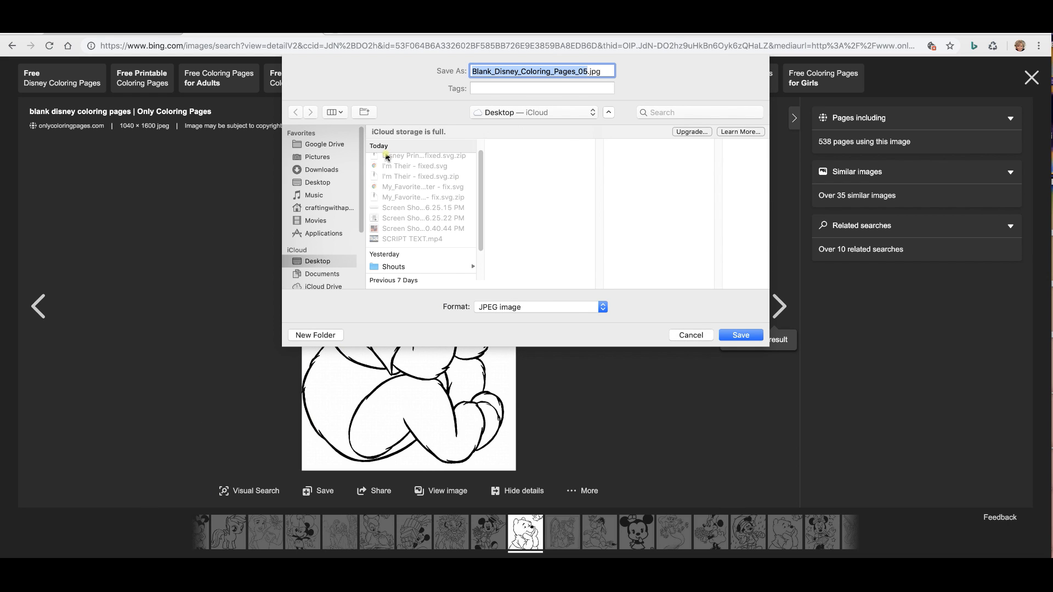
pyautogui.click(321, 181)
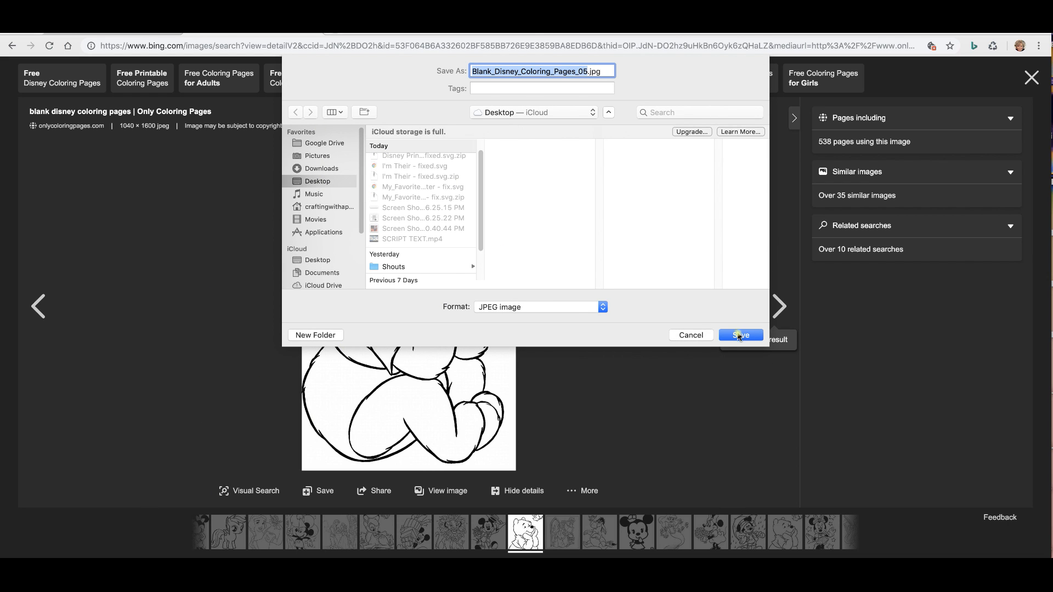
pyautogui.click(739, 335)
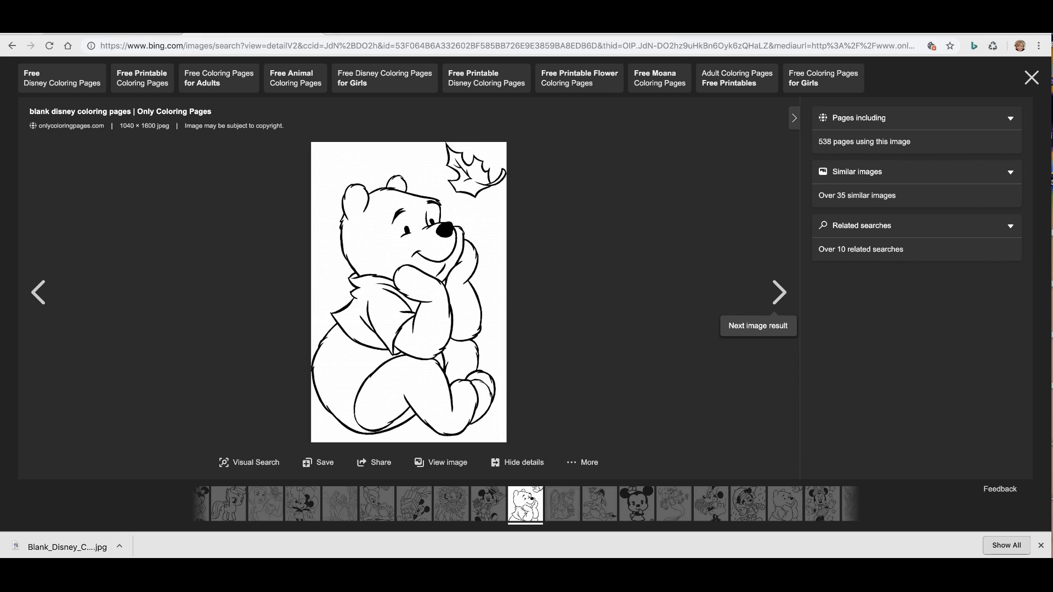
# - Switch back to Cricut Design Space, start a new image upload and browse the computer for a file
pyautogui.click(68, 46)
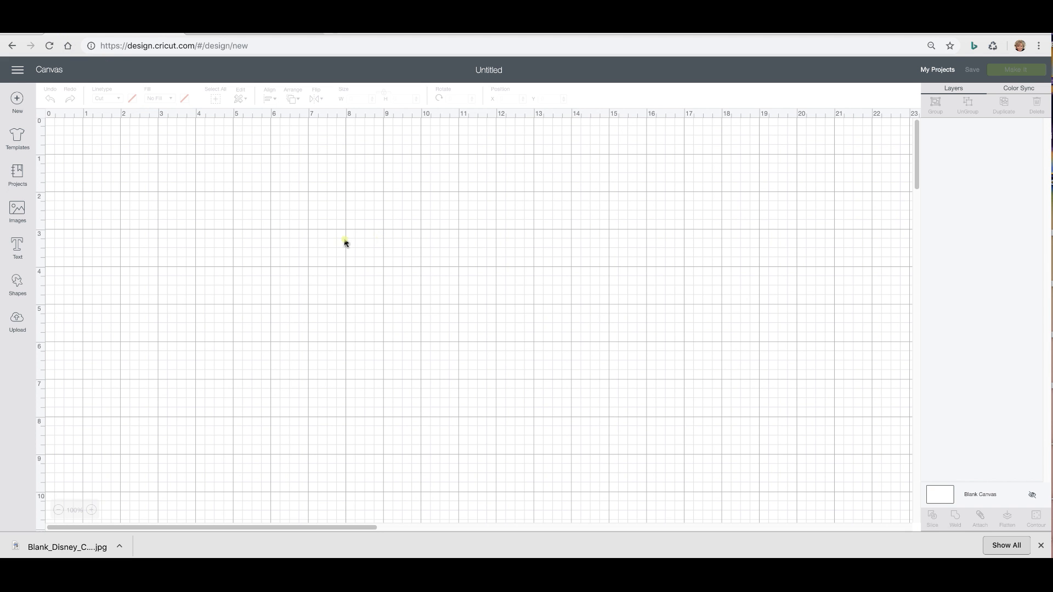
pyautogui.click(18, 321)
pyautogui.click(293, 283)
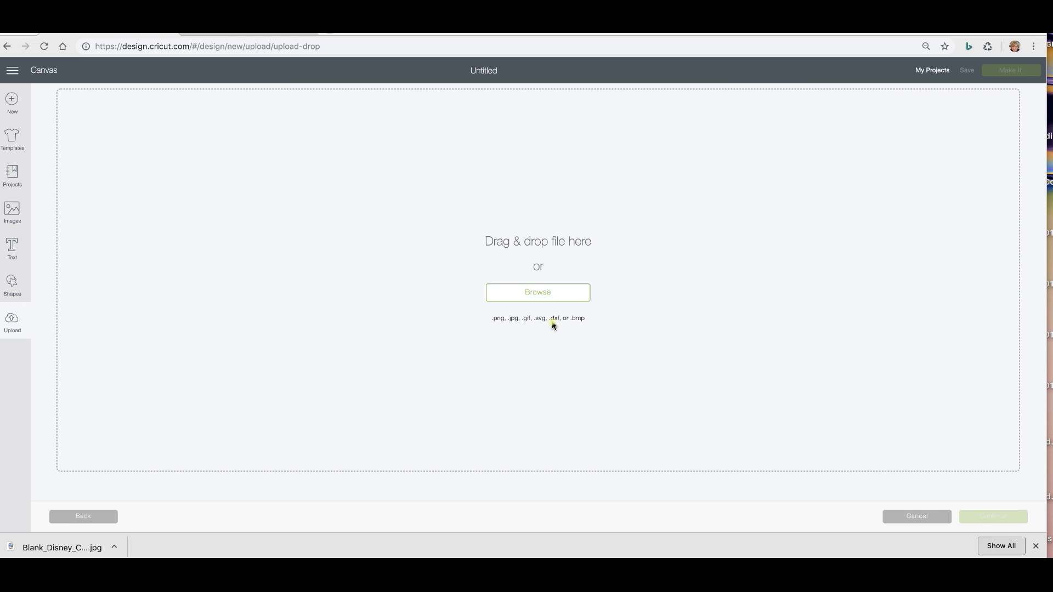
pyautogui.click(559, 302)
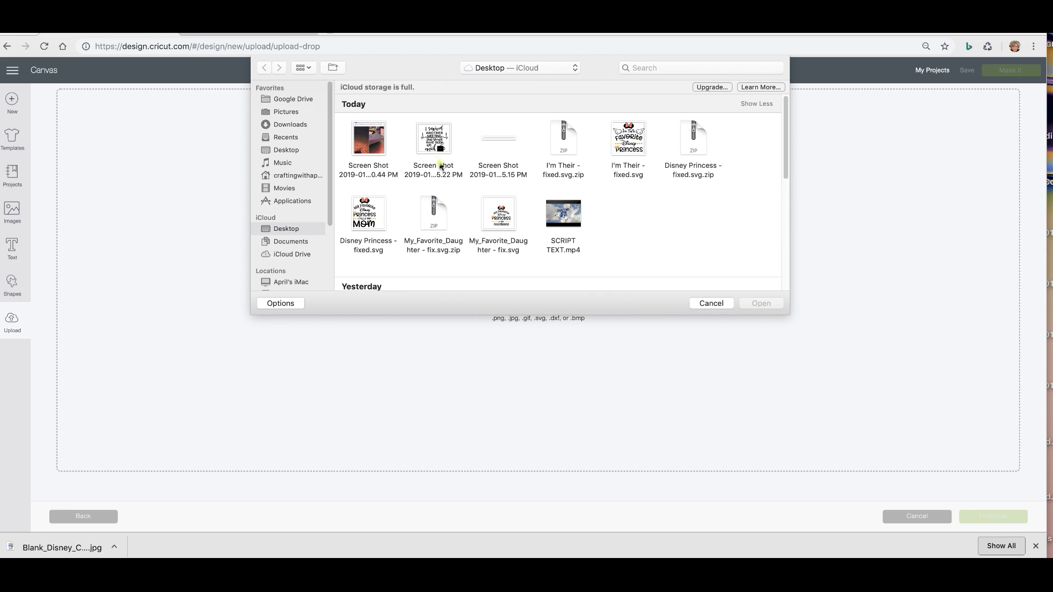
# - Upload Blank_Disney_Coloring_Pages_05.jpg from the Desktop and set its image type to Complex
pyautogui.moveTo(560, 223)
pyautogui.scroll(-5, 505, 198)
pyautogui.scroll(4, 721, 154)
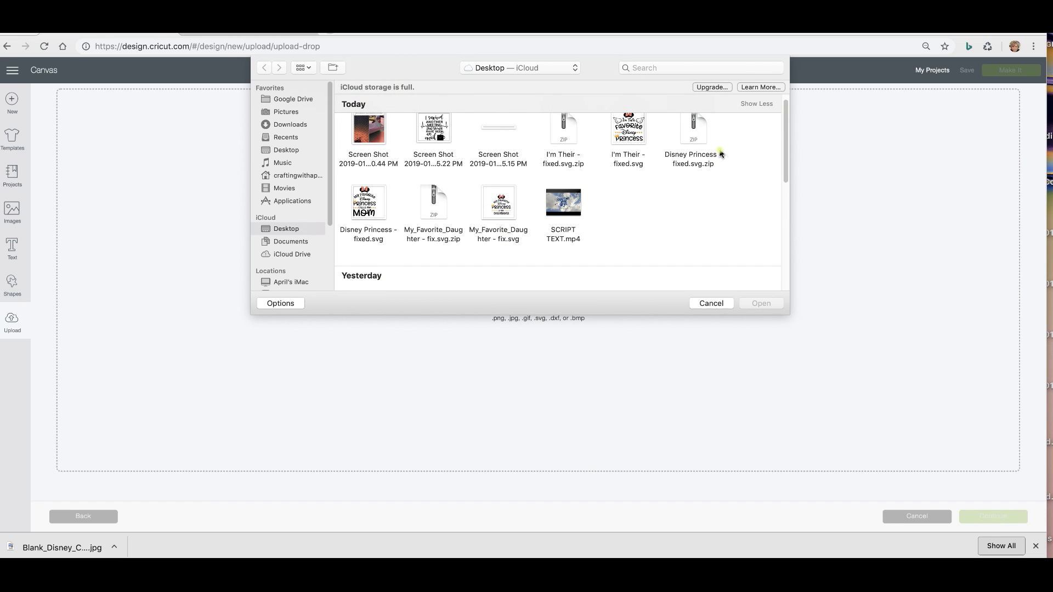
pyautogui.scroll(-5, 627, 204)
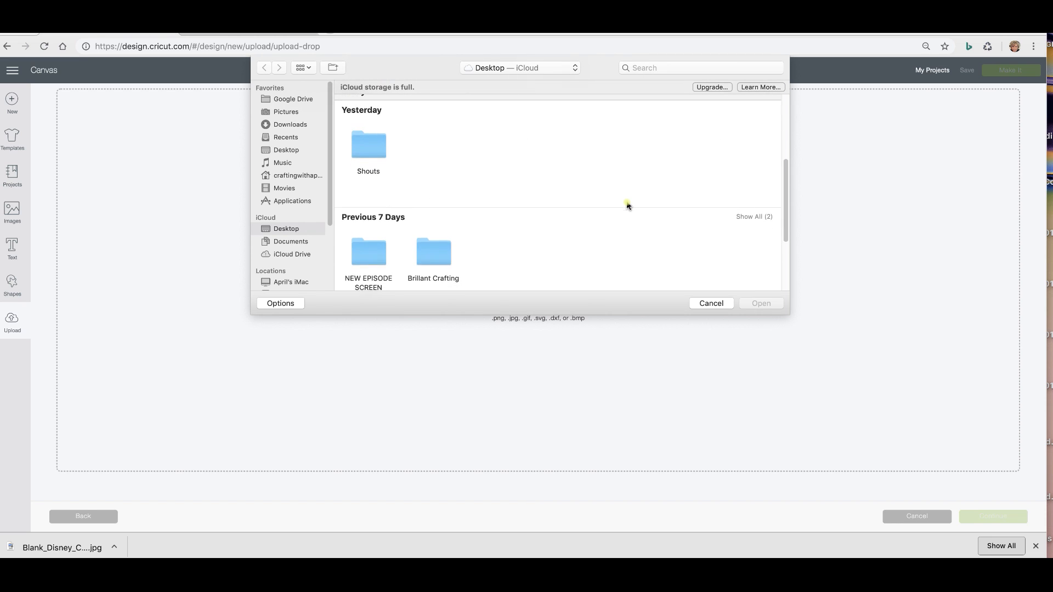
pyautogui.scroll(-3, 628, 206)
pyautogui.click(369, 226)
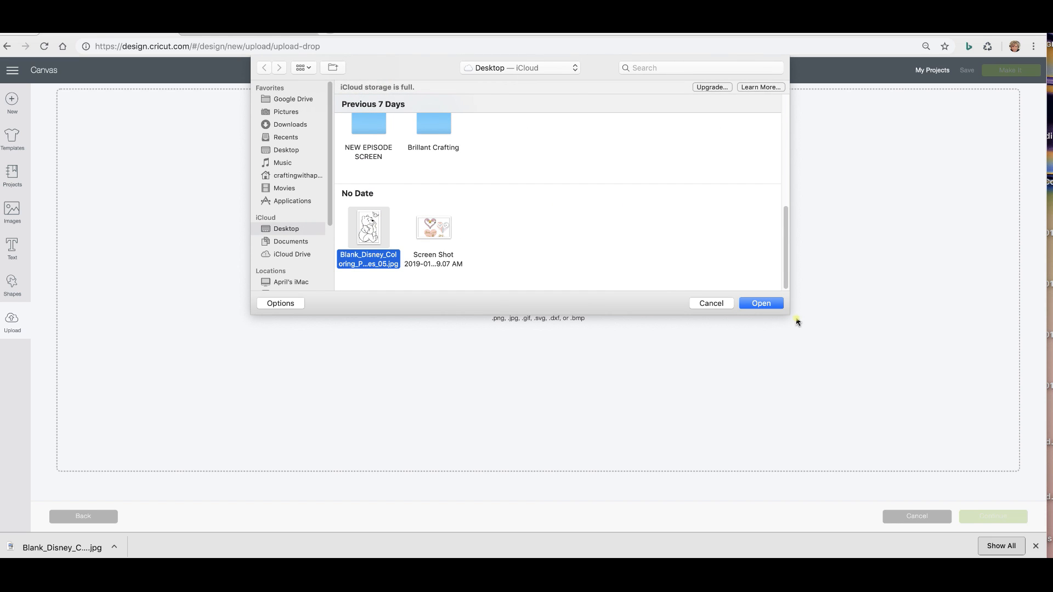
pyautogui.click(762, 303)
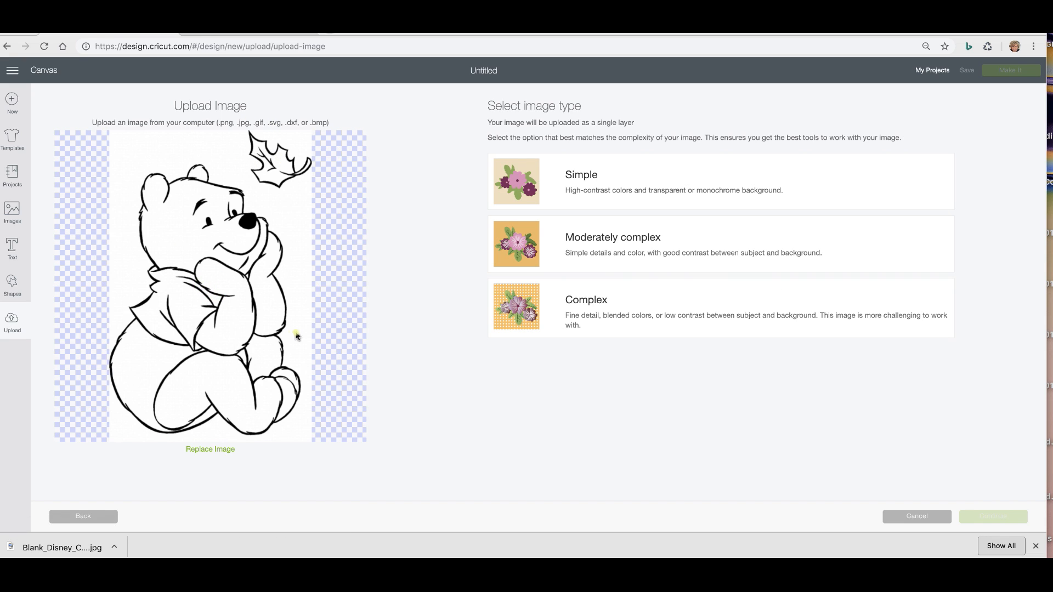
pyautogui.click(573, 312)
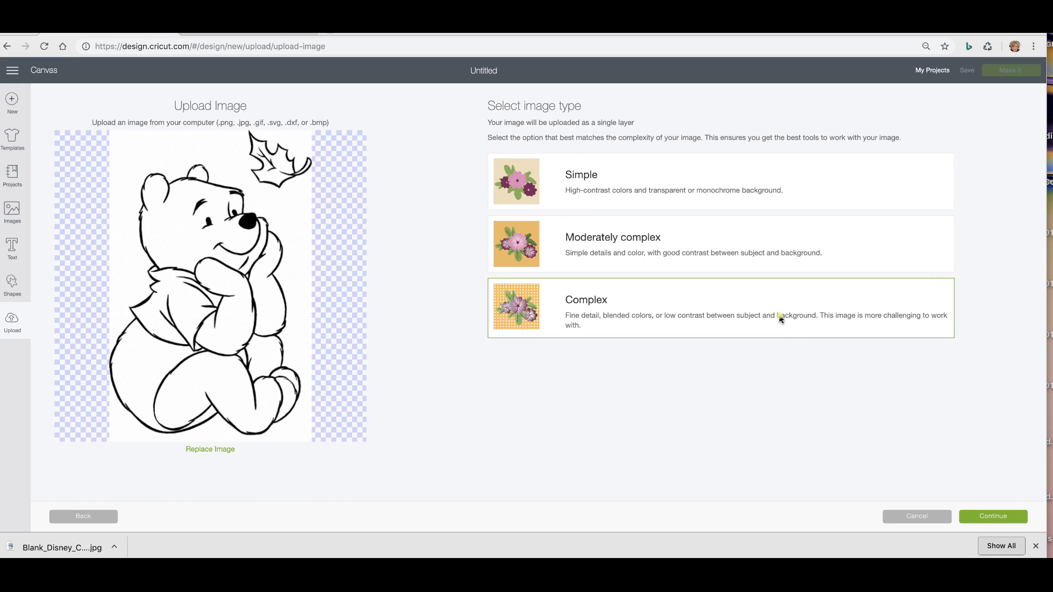
pyautogui.click(990, 521)
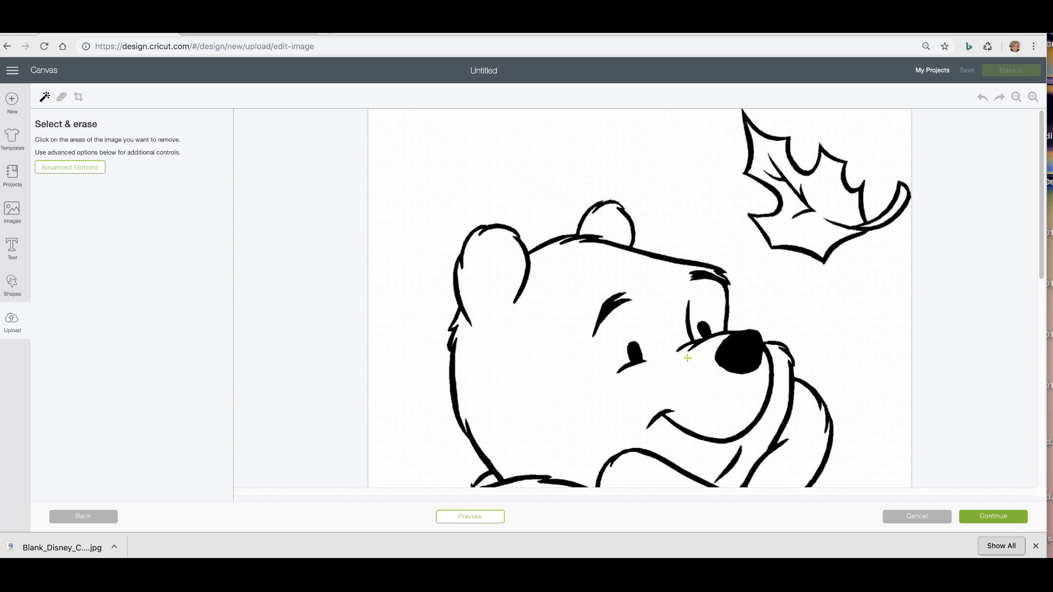
# - Erase the white background around the bear and the white area inside the leaf
pyautogui.click(1015, 97)
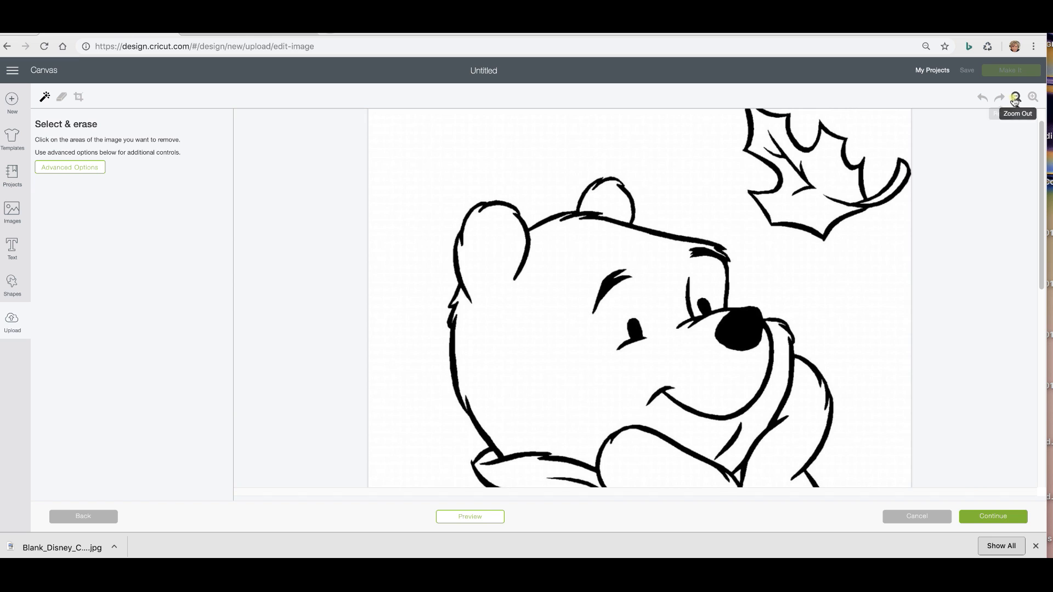
pyautogui.click(1016, 97)
pyautogui.click(1016, 97)
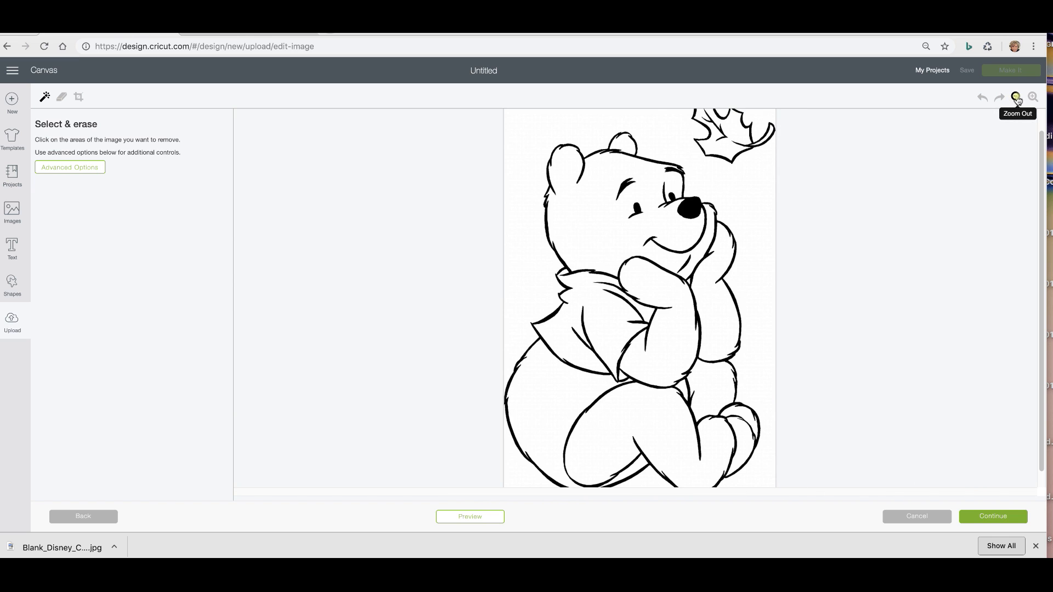
pyautogui.click(1016, 98)
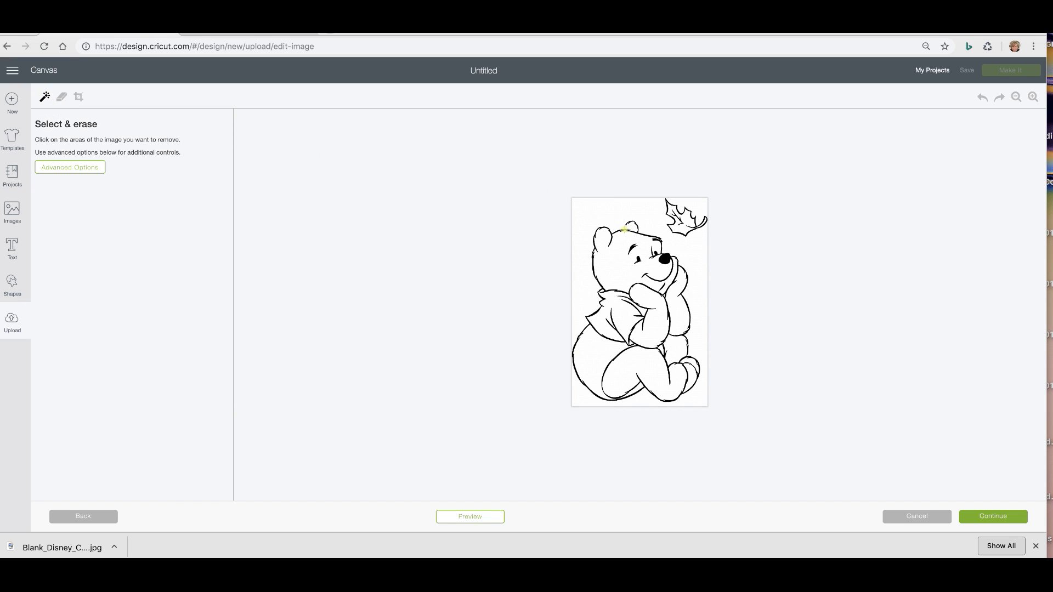
pyautogui.click(607, 213)
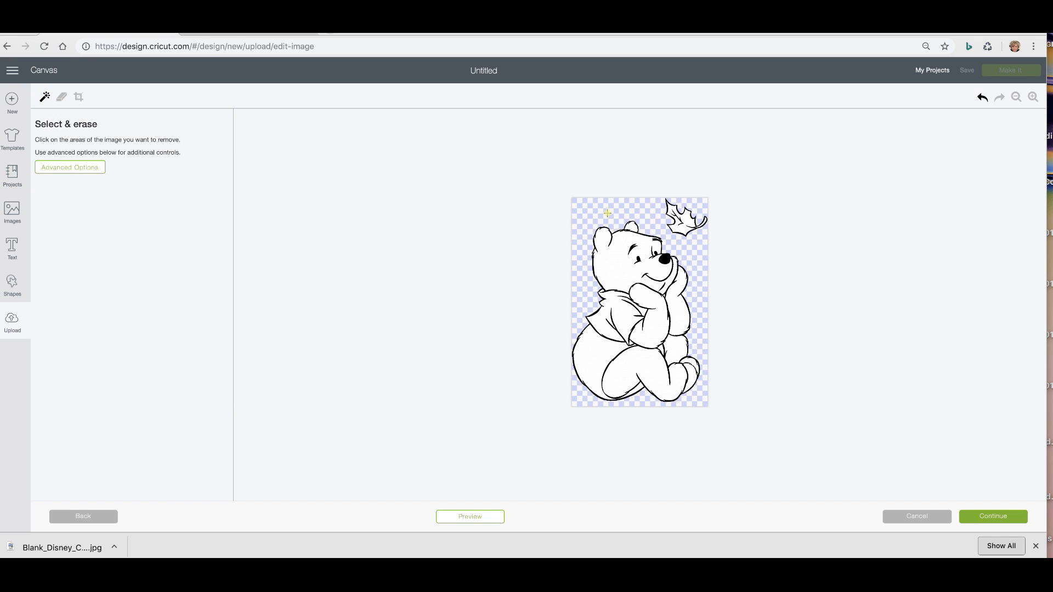
pyautogui.click(689, 221)
# - Erase the white fill inside the bear's head, ears, arms and shirt, keeping only the black outlines
pyautogui.click(1033, 98)
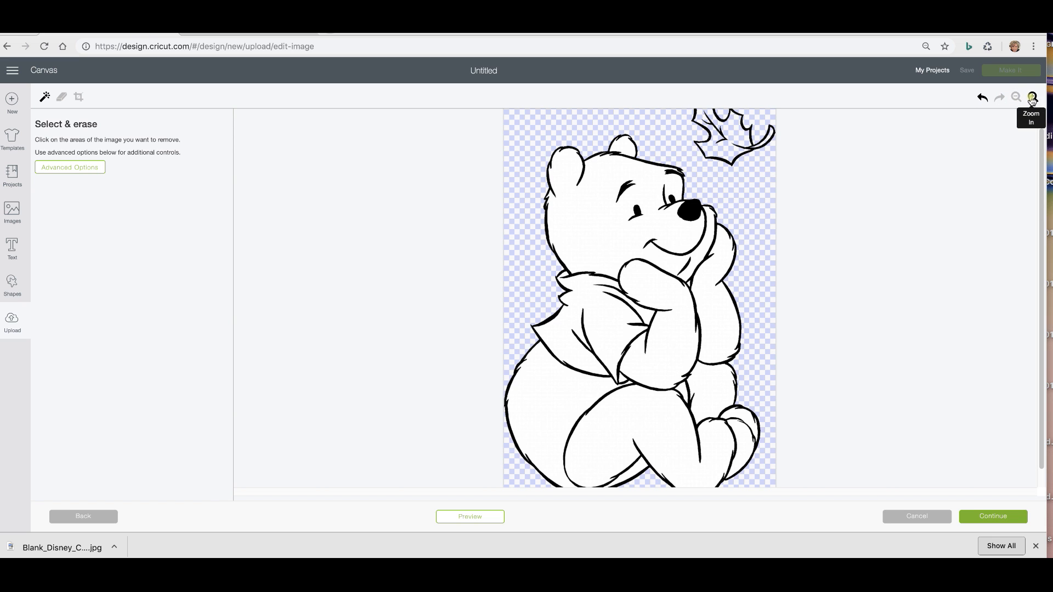
pyautogui.scroll(1, 596, 181)
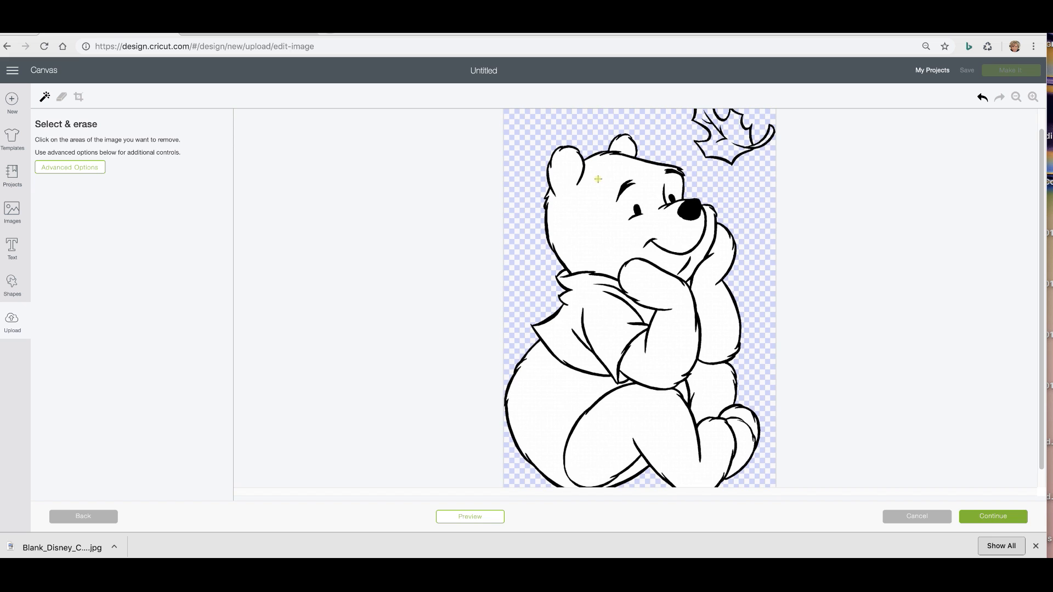
pyautogui.click(596, 181)
pyautogui.click(628, 150)
pyautogui.click(732, 256)
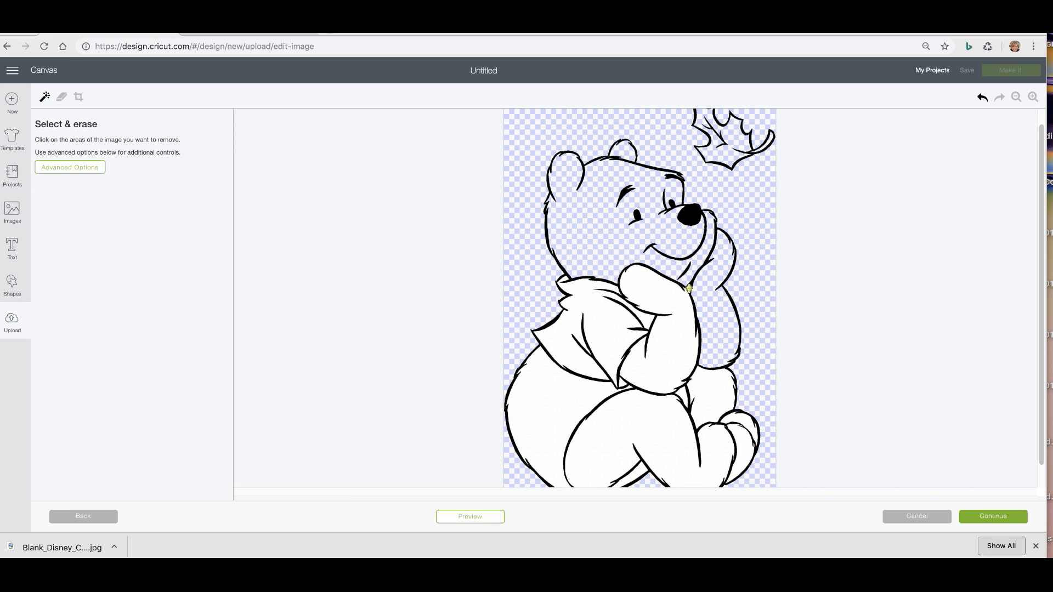
pyautogui.scroll(-1, 688, 288)
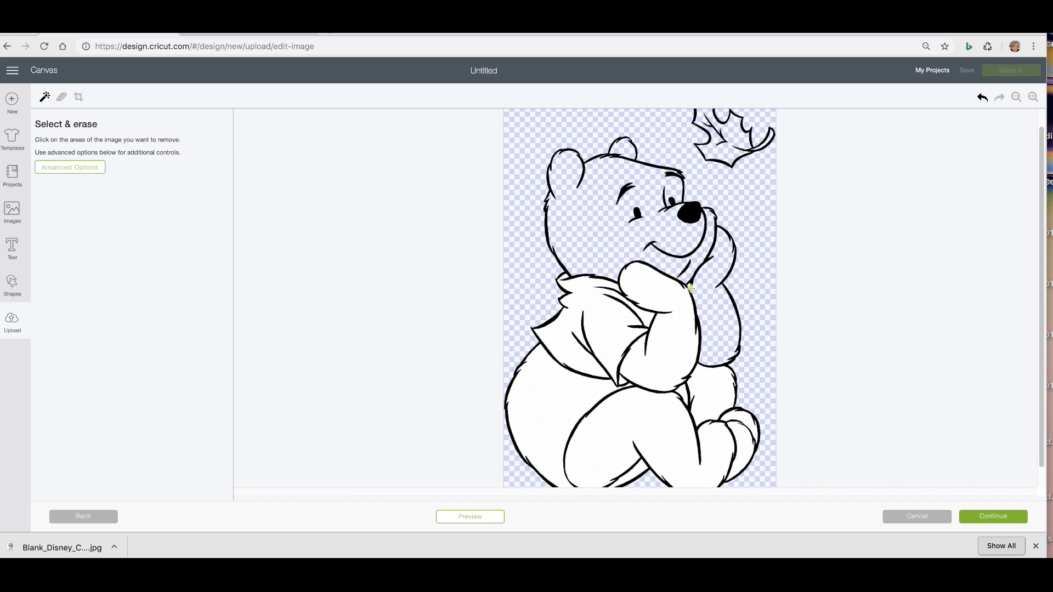
pyautogui.click(684, 318)
pyautogui.click(614, 319)
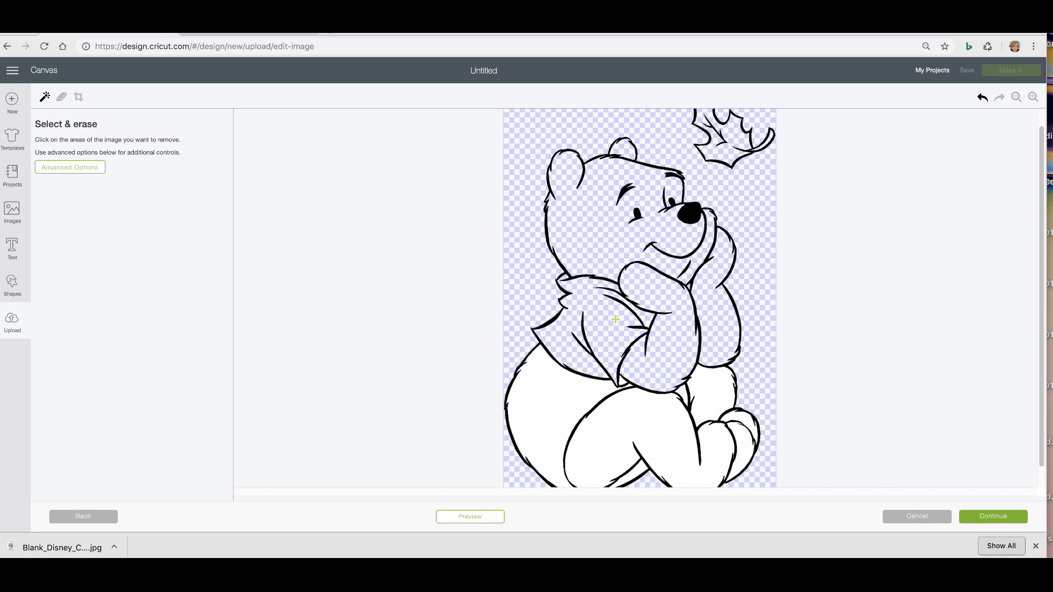
# - Erase the remaining white fill inside the bear's belly, legs and feet, including the small gap beneath the legs
pyautogui.click(566, 388)
pyautogui.click(653, 415)
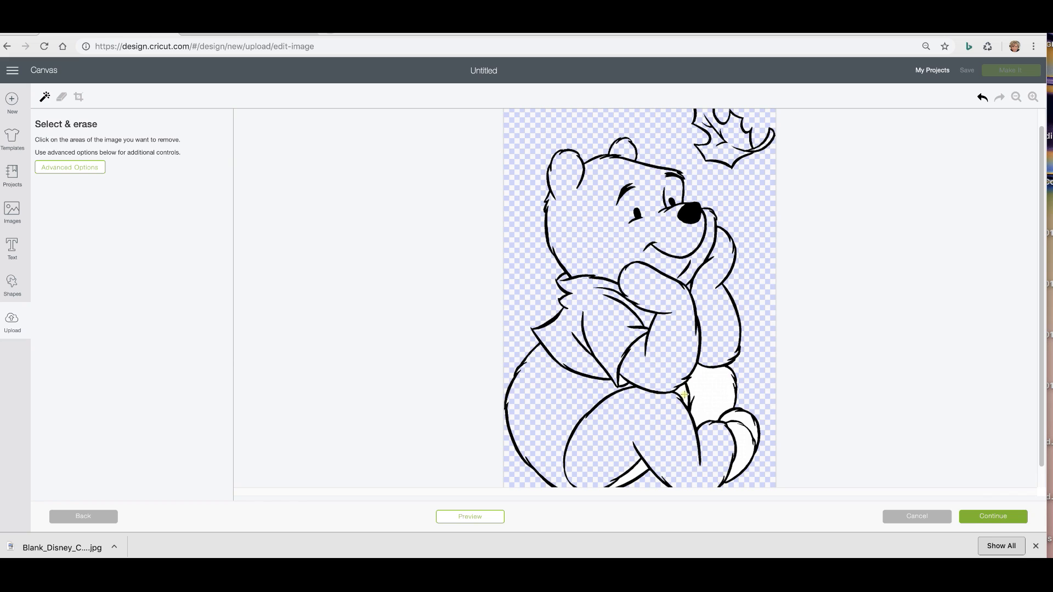
pyautogui.click(716, 390)
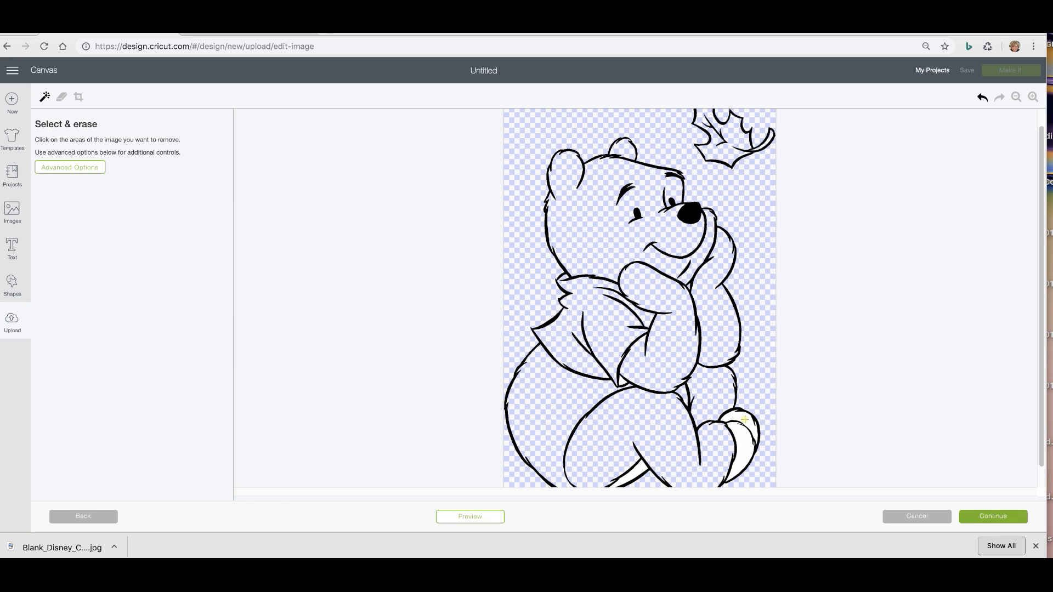
pyautogui.click(745, 441)
pyautogui.click(646, 465)
pyautogui.scroll(-1, 665, 404)
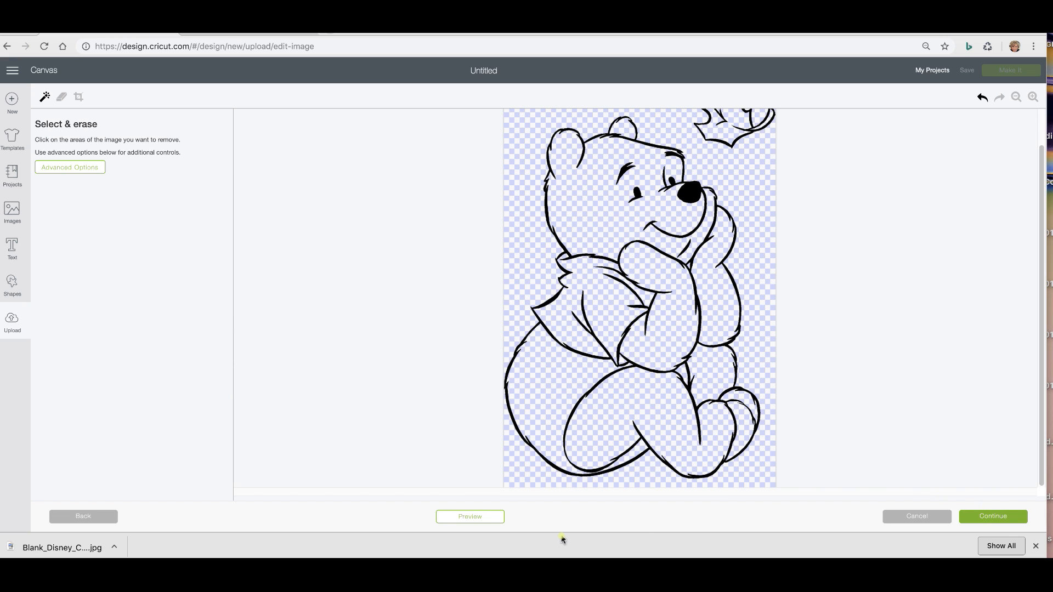
# - Preview the cut image and check the outlines of the leaf and the whole bear
pyautogui.click(489, 519)
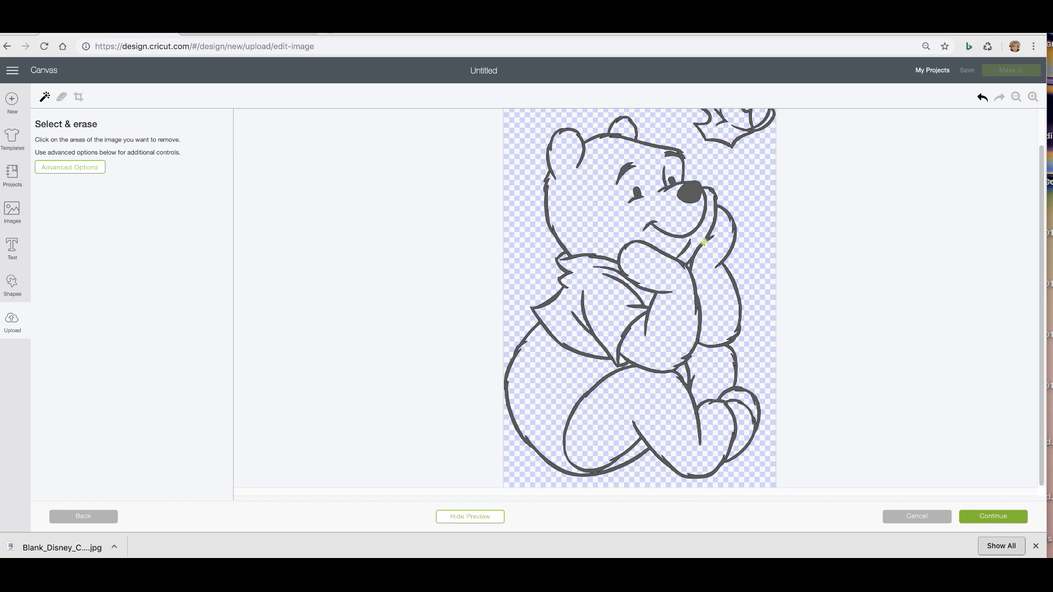
pyautogui.scroll(2, 704, 241)
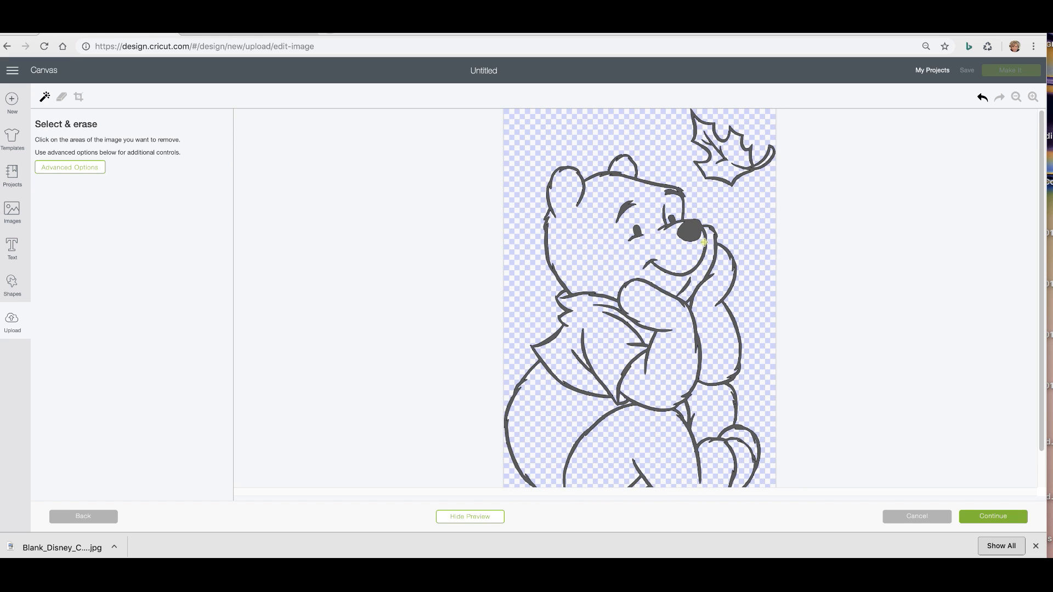
pyautogui.scroll(-2, 704, 242)
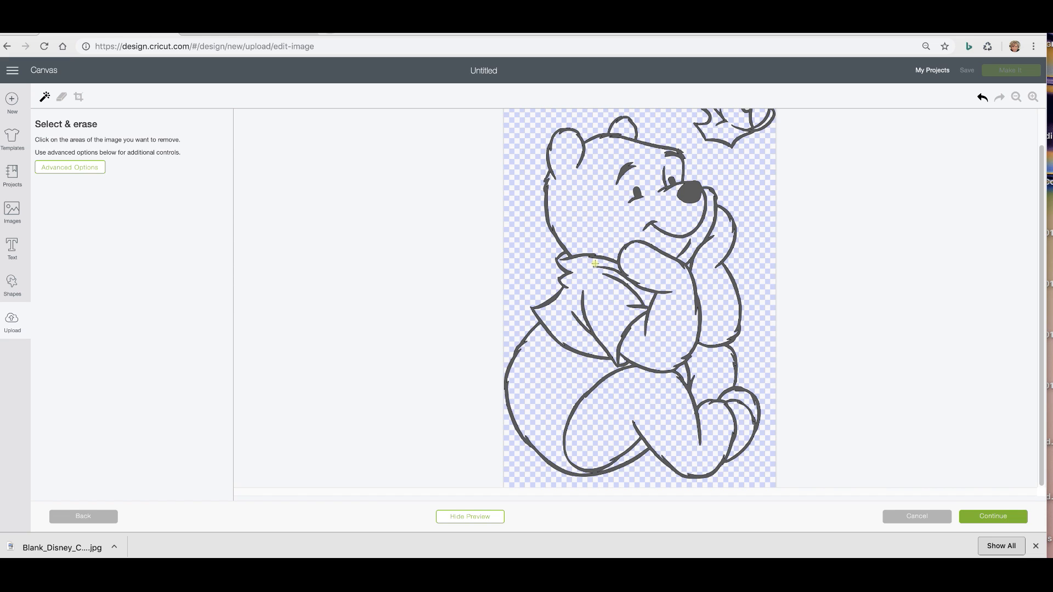
# - Accept the cleaned image, name it "Pooh" and add the tags "diseny, pooh"
pyautogui.click(992, 513)
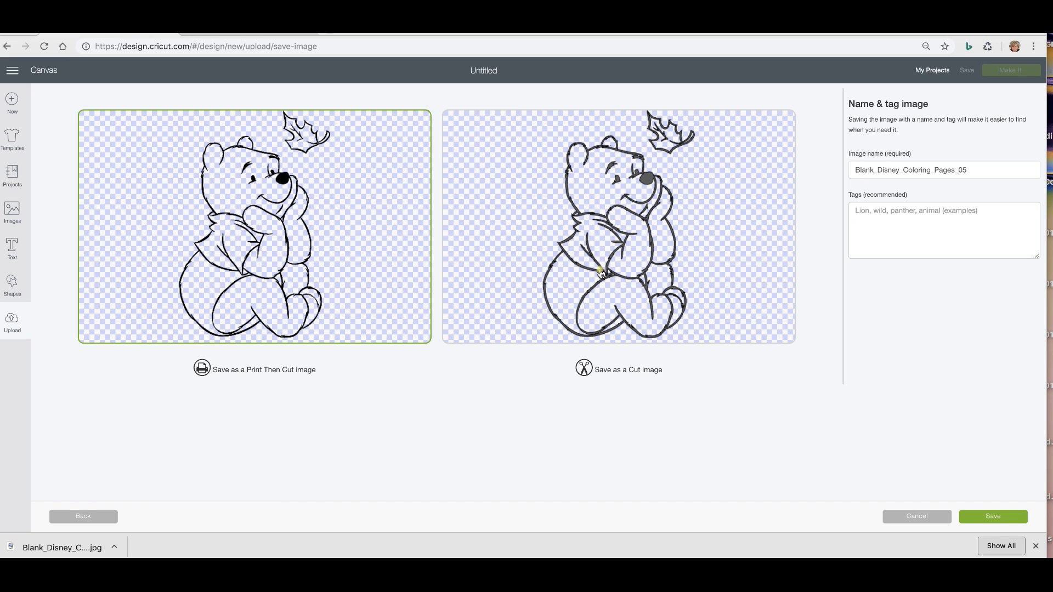
pyautogui.moveTo(976, 171); pyautogui.dragTo(857, 168)
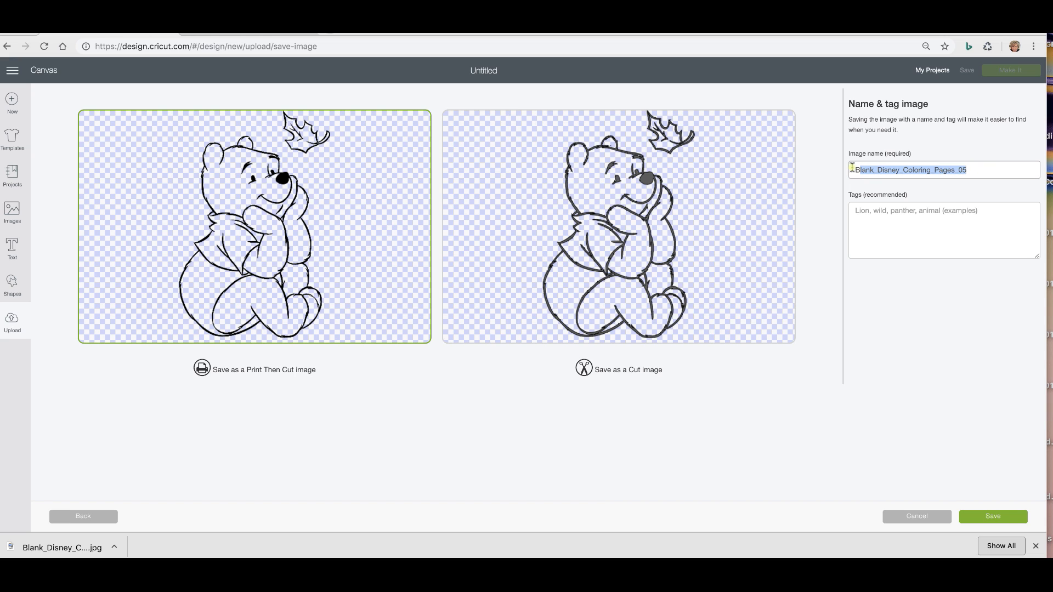
pyautogui.write('Pooh')
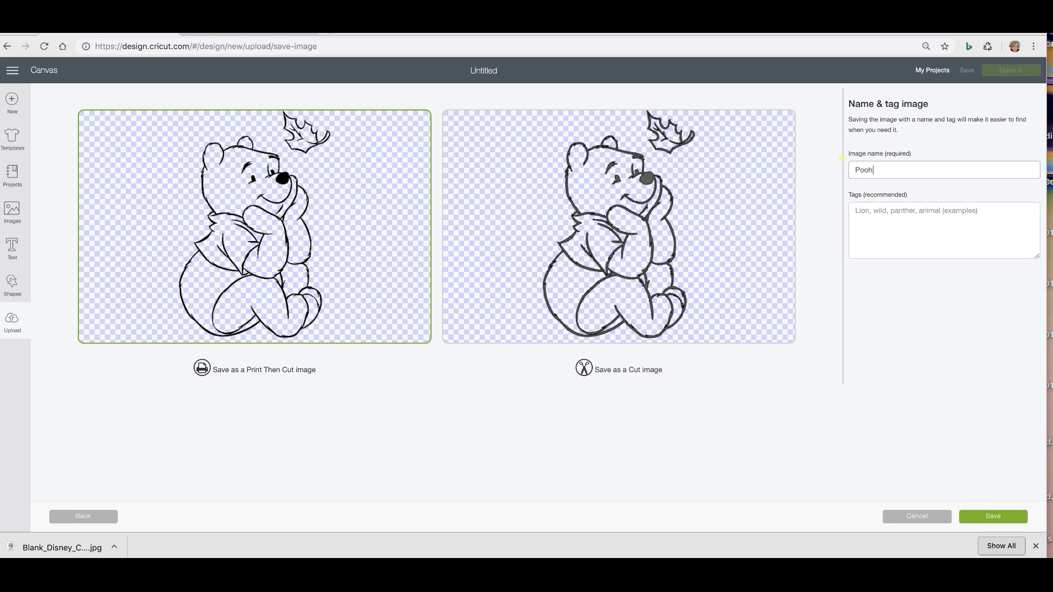
pyautogui.click(900, 220)
pyautogui.write('diseny, pooh')
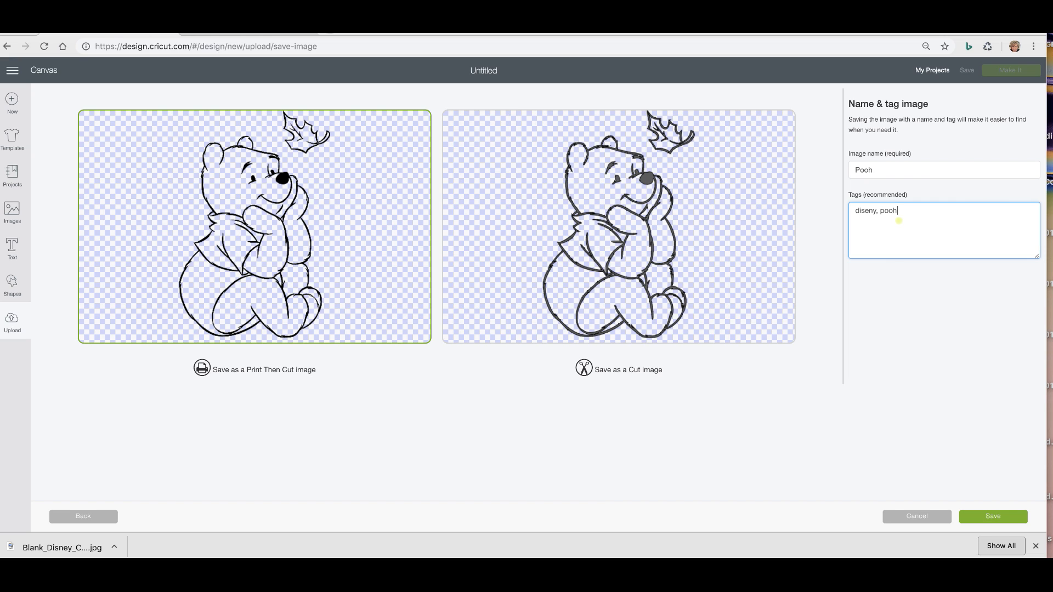
# - Save the Pooh image as a Print Then Cut upload and insert it from the recent uploads onto the canvas
pyautogui.click(991, 519)
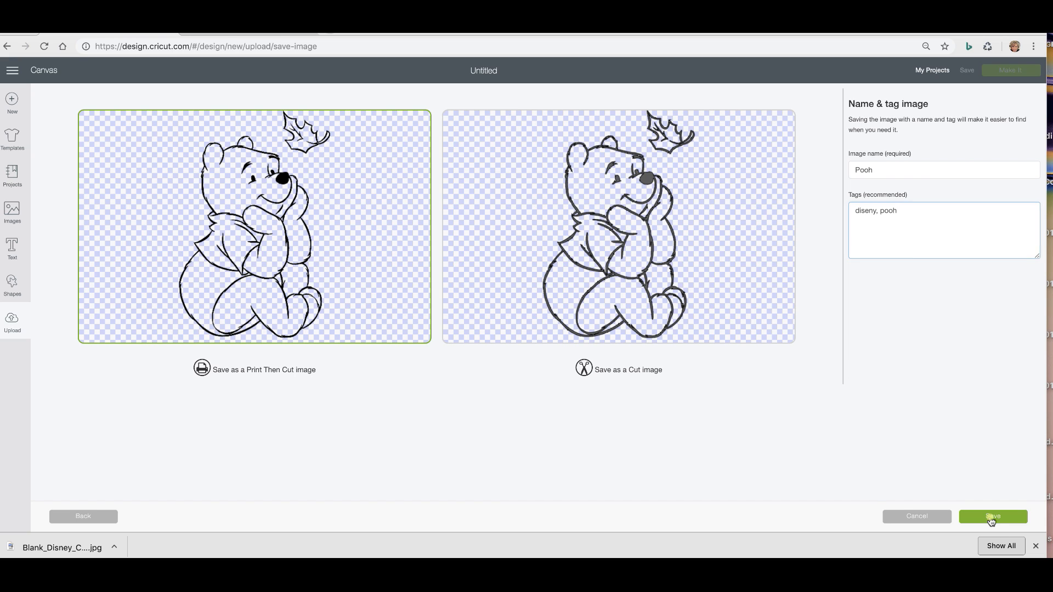
pyautogui.click(1035, 546)
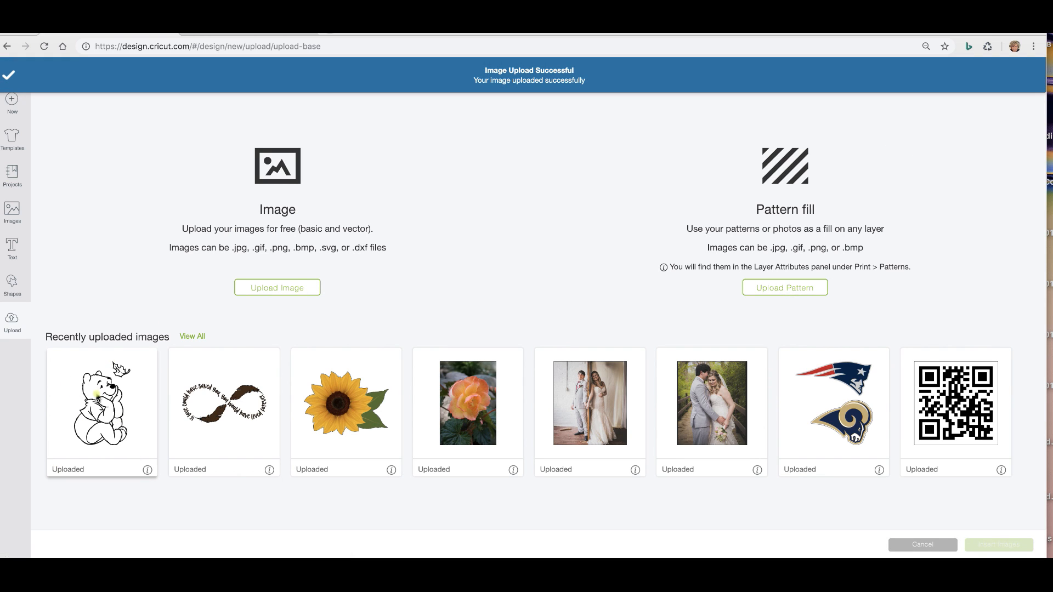
pyautogui.click(103, 394)
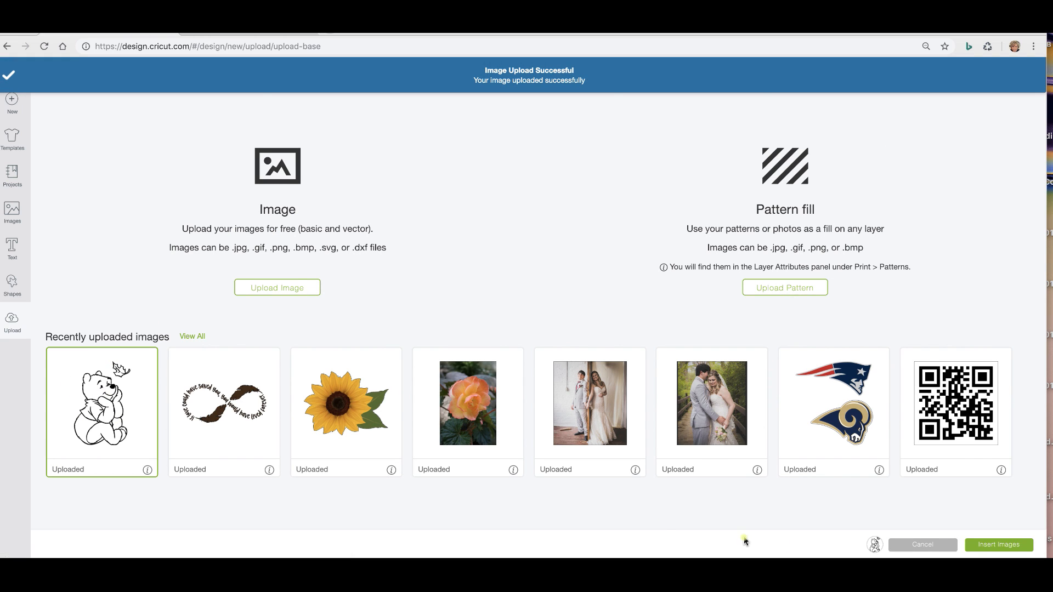
pyautogui.click(1003, 544)
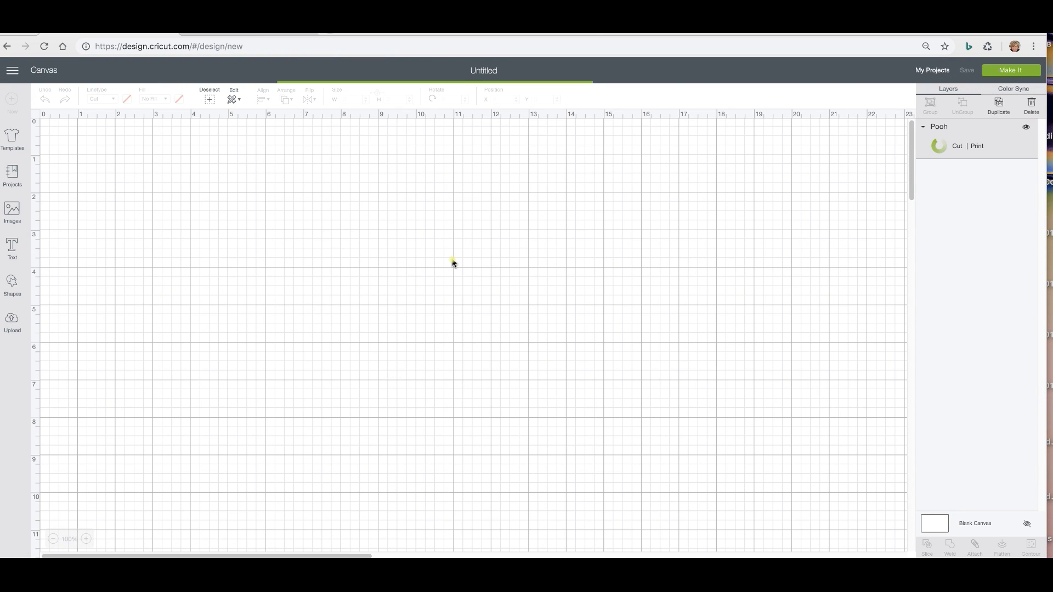
# - Shrink the Pooh image to about 5.2 by 7.8 inches and move it to about X 5.4, Y 1.4
pyautogui.scroll(-1, 342, 359)
pyautogui.scroll(-5, 342, 359)
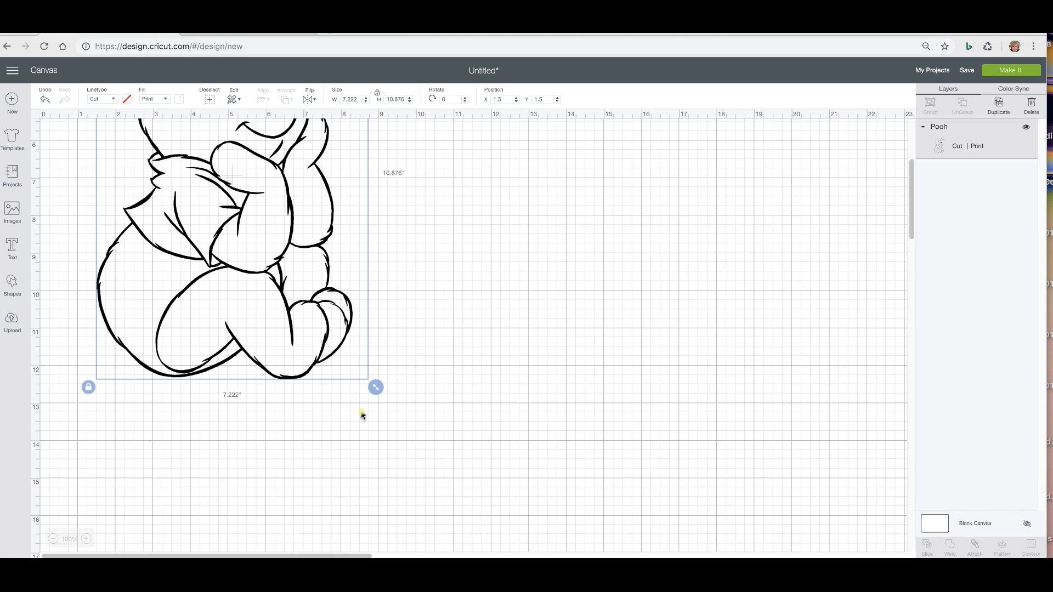
pyautogui.moveTo(376, 381); pyautogui.dragTo(295, 272)
pyautogui.scroll(6, 294, 272)
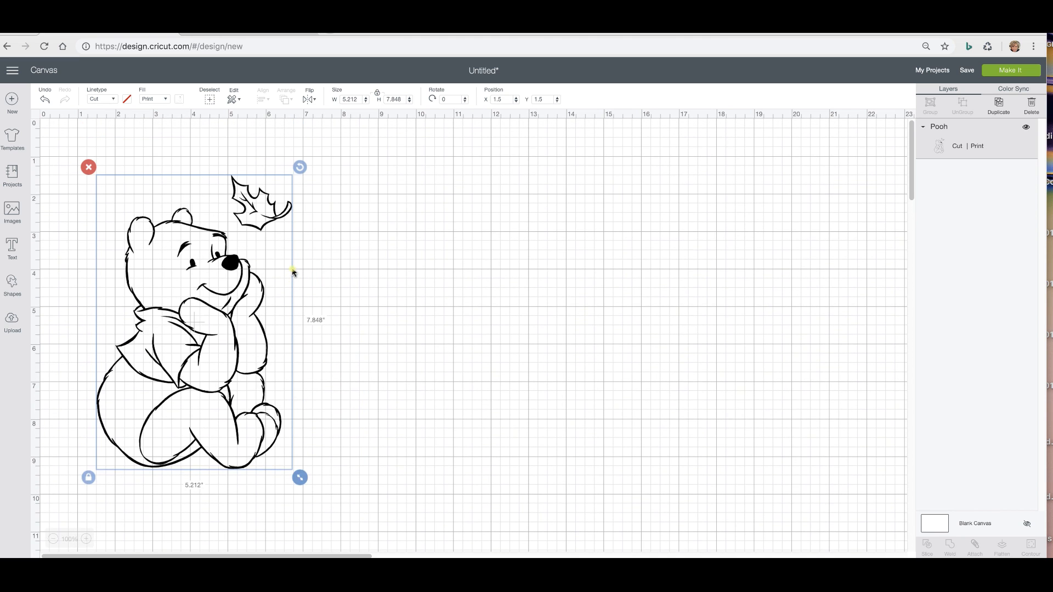
pyautogui.moveTo(237, 224); pyautogui.dragTo(384, 223)
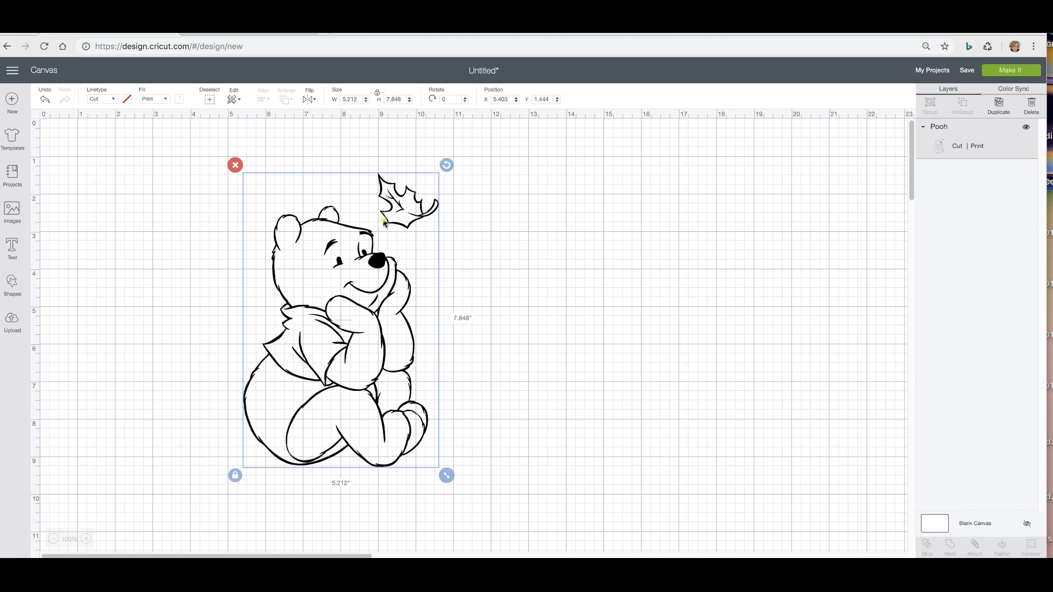
# - Add a square shape to the canvas and place it beside the bear's head at about X 3.0, Y 1.3
pyautogui.click(14, 285)
pyautogui.click(53, 212)
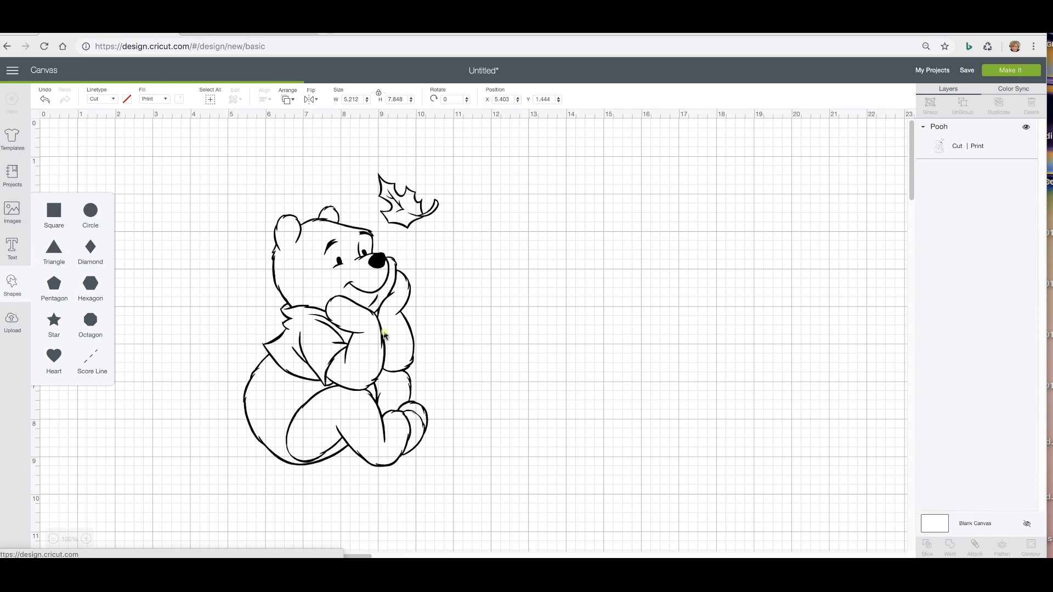
pyautogui.click(176, 264)
pyautogui.moveTo(176, 264); pyautogui.dragTo(215, 222)
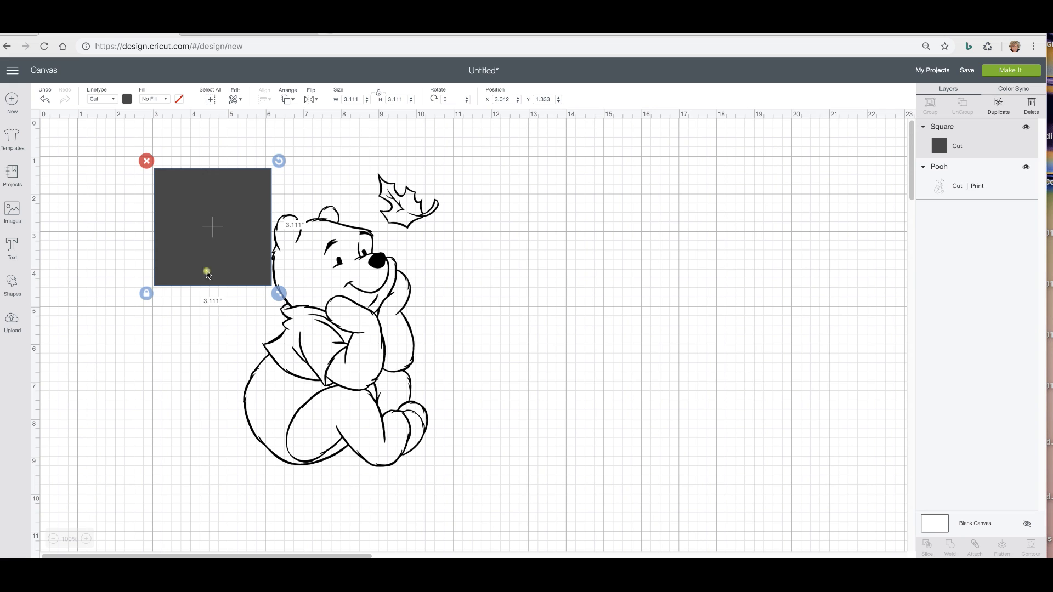
# - Enlarge the square to about 9.06 by 9.07 inches to cover the whole drawing and arrange it behind the Pooh image
pyautogui.moveTo(279, 294); pyautogui.dragTo(508, 526)
pyautogui.moveTo(411, 442); pyautogui.dragTo(438, 439)
pyautogui.click(290, 105)
pyautogui.click(304, 130)
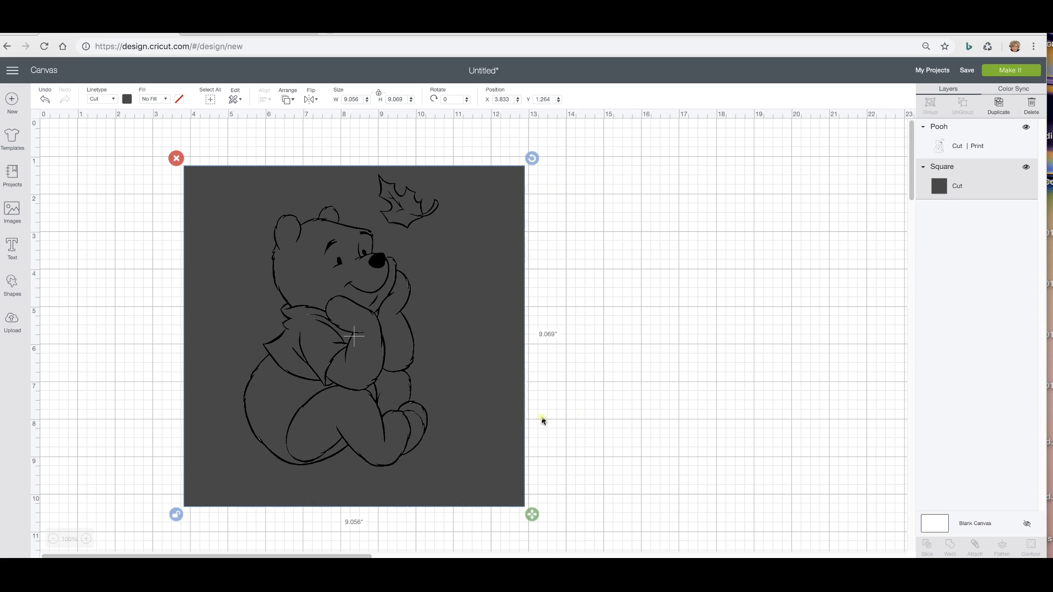
# - Slice the Pooh image out of the dark square behind it
pyautogui.click(612, 461)
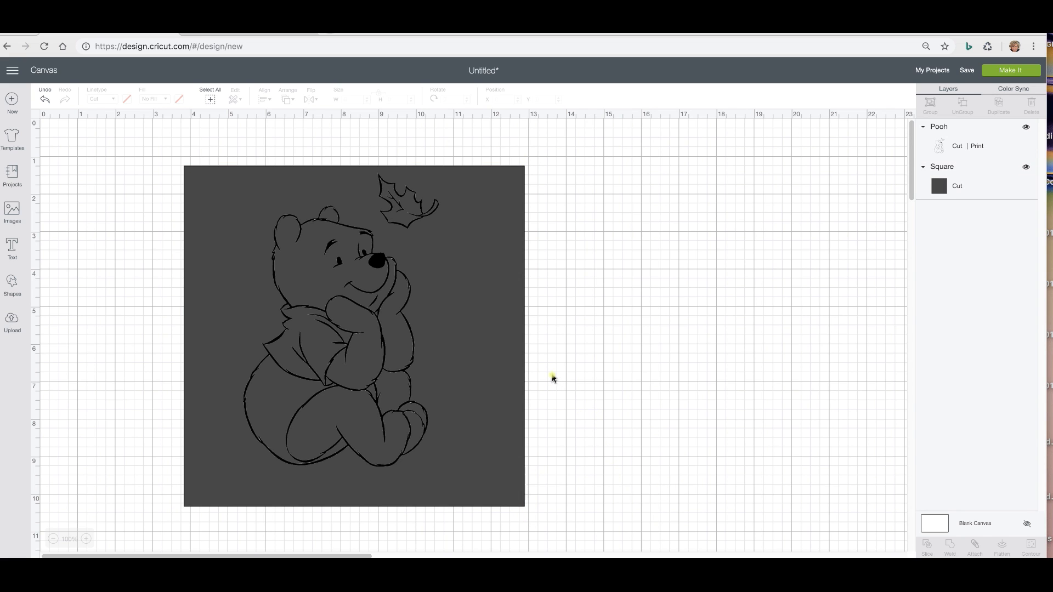
pyautogui.moveTo(586, 391); pyautogui.dragTo(263, 301)
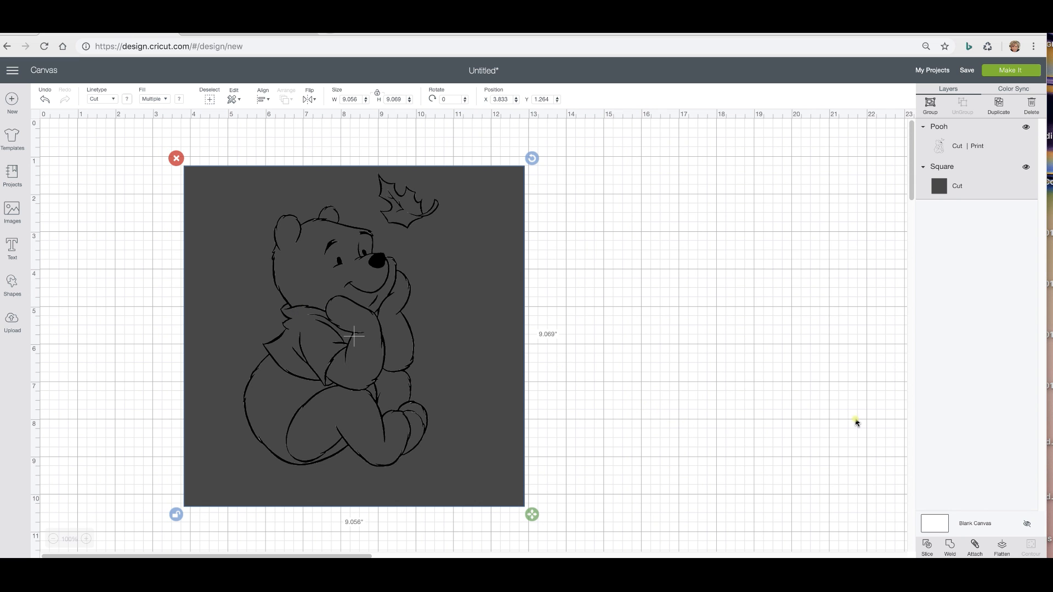
pyautogui.click(928, 546)
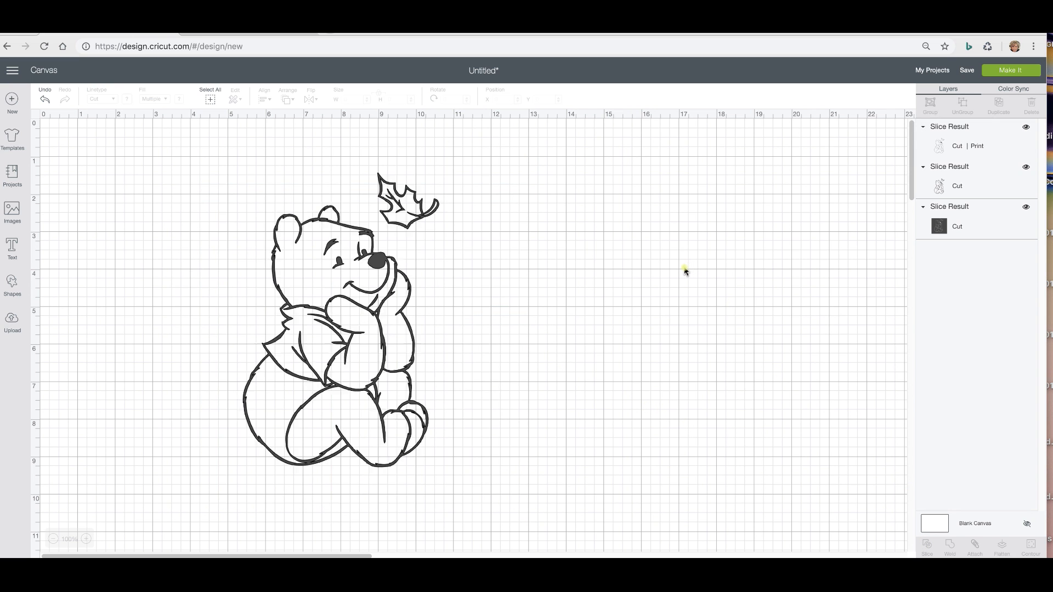
# - Separate the slice results, placing the dark square well apart from the bear outlines, and delete the dark outline copy
pyautogui.moveTo(505, 298); pyautogui.dragTo(788, 292)
pyautogui.moveTo(337, 264); pyautogui.dragTo(240, 255)
pyautogui.moveTo(396, 272); pyautogui.dragTo(436, 284)
pyautogui.click(267, 170)
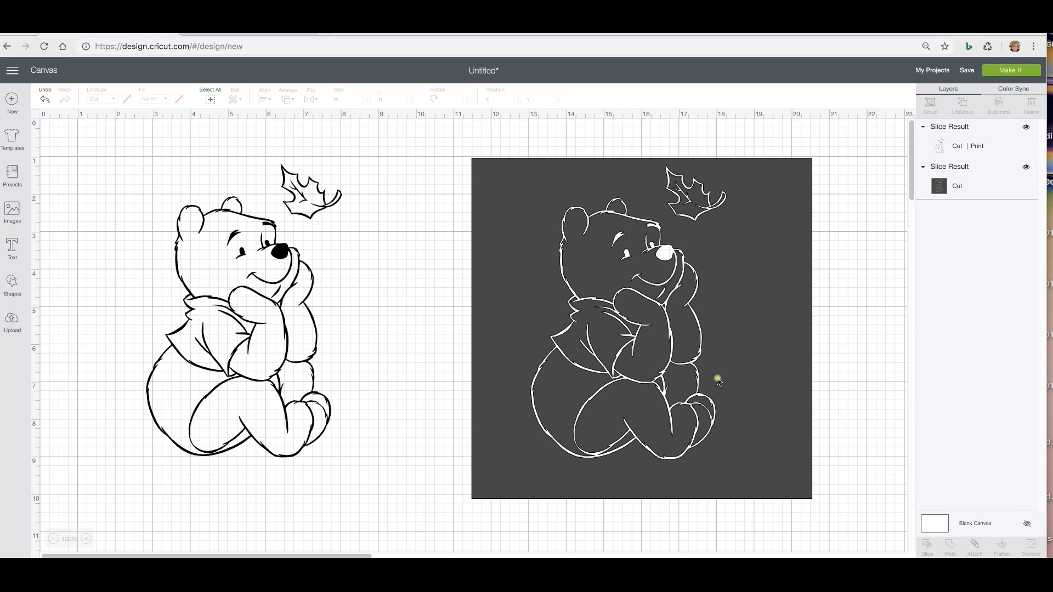
# - Hide the outer square contour of the dark slice result
pyautogui.click(702, 460)
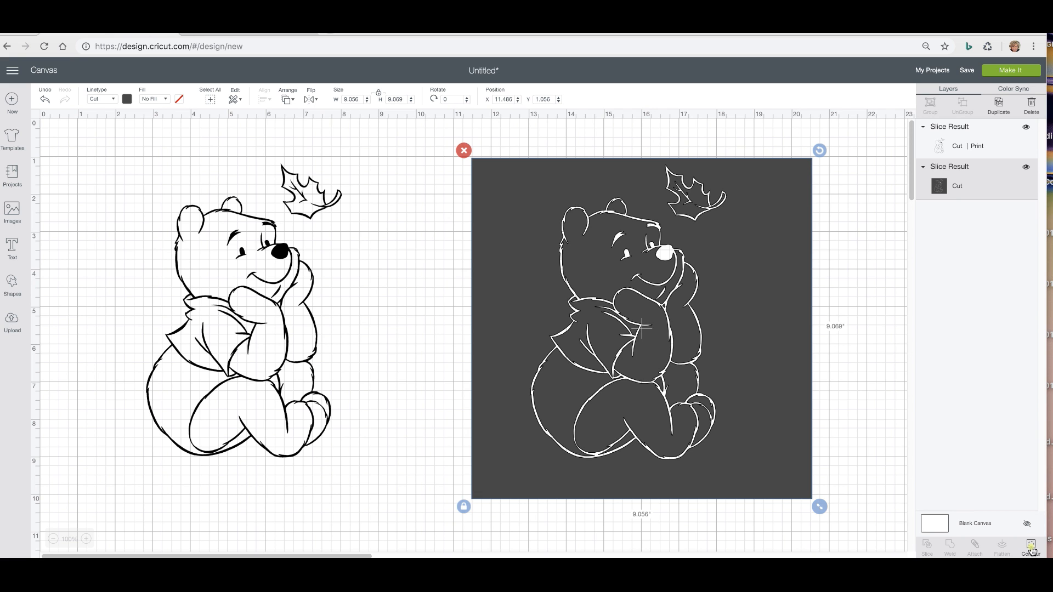
pyautogui.click(1031, 546)
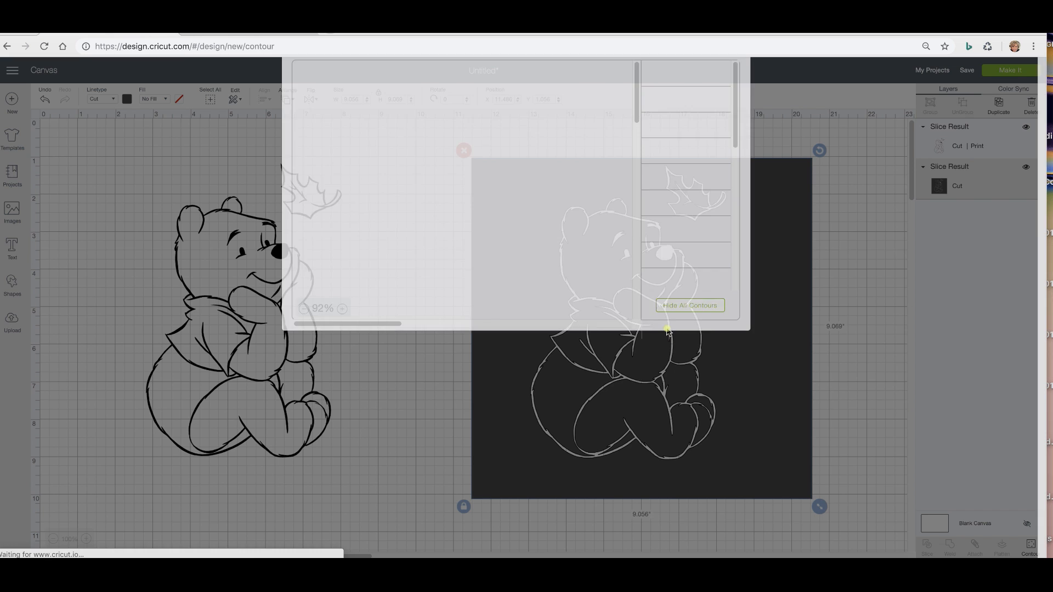
pyautogui.click(553, 228)
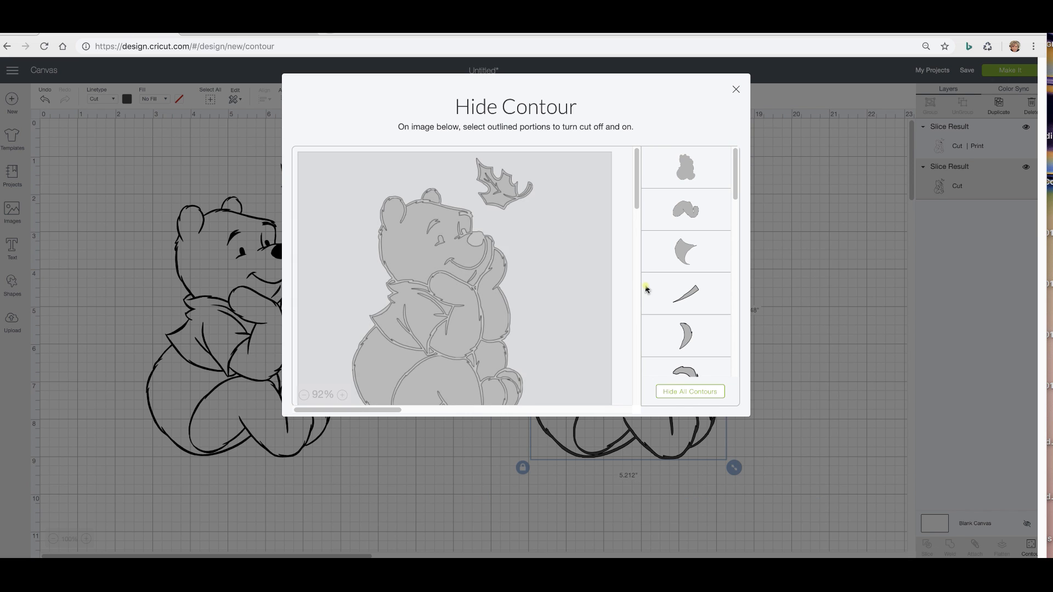
pyautogui.click(847, 377)
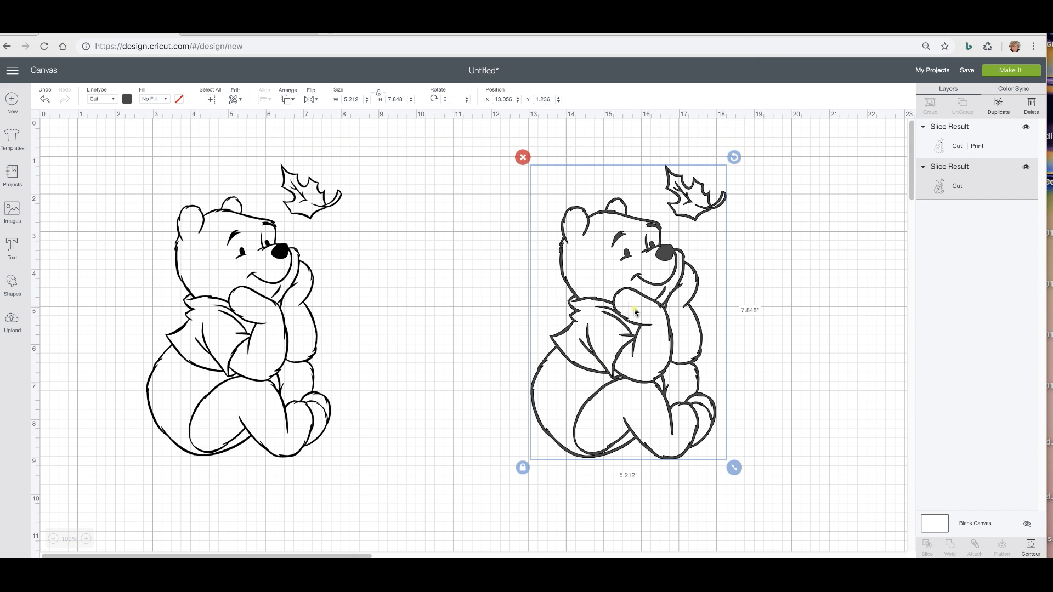
# - Hide the contours of the bear's face, its larger eyebrow and the inside of the leaf on the dark slice result
pyautogui.click(1029, 550)
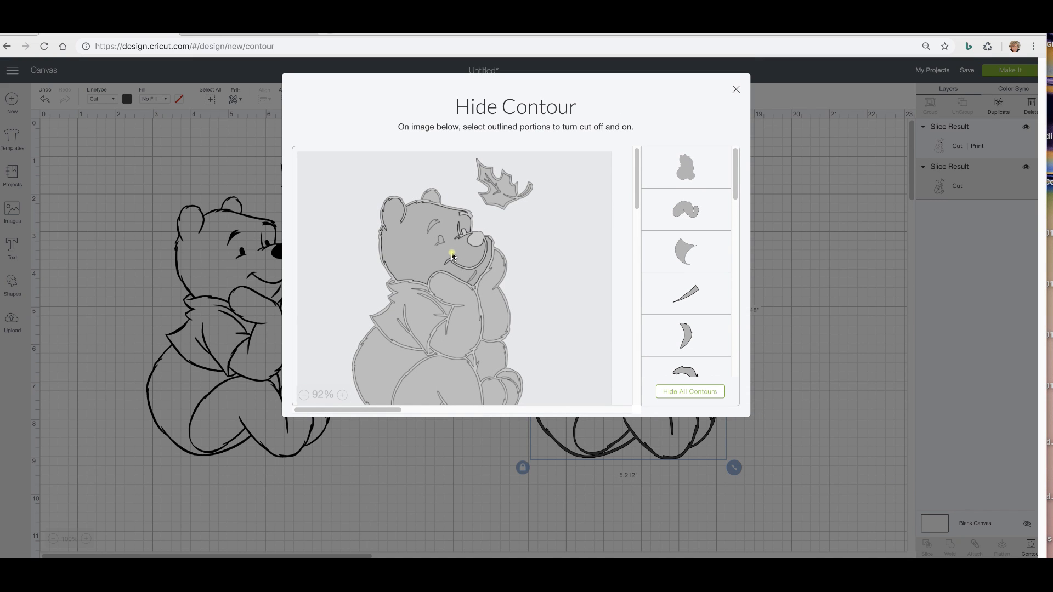
pyautogui.click(404, 208)
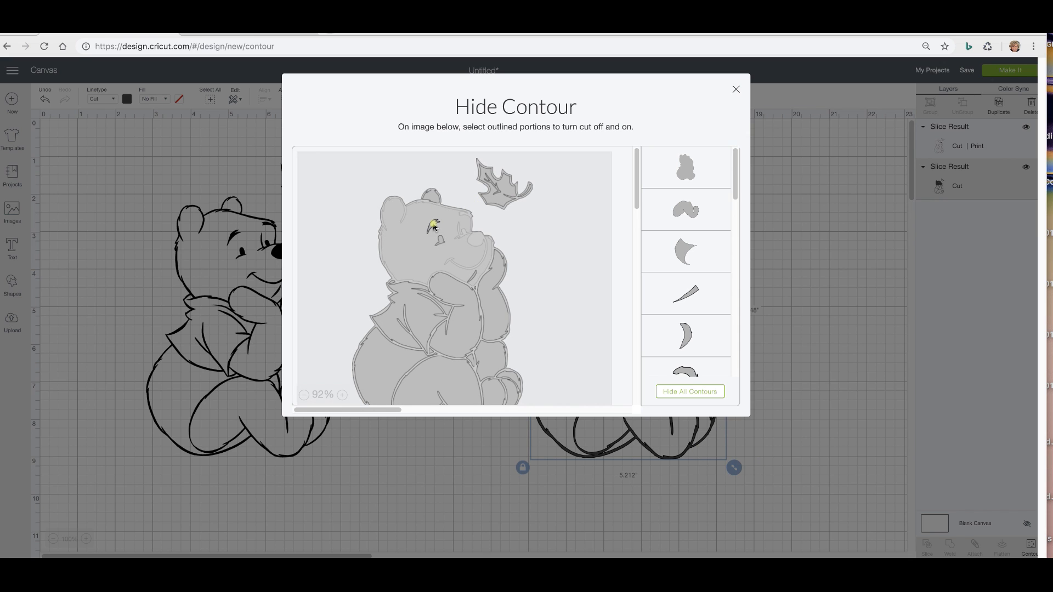
pyautogui.click(494, 196)
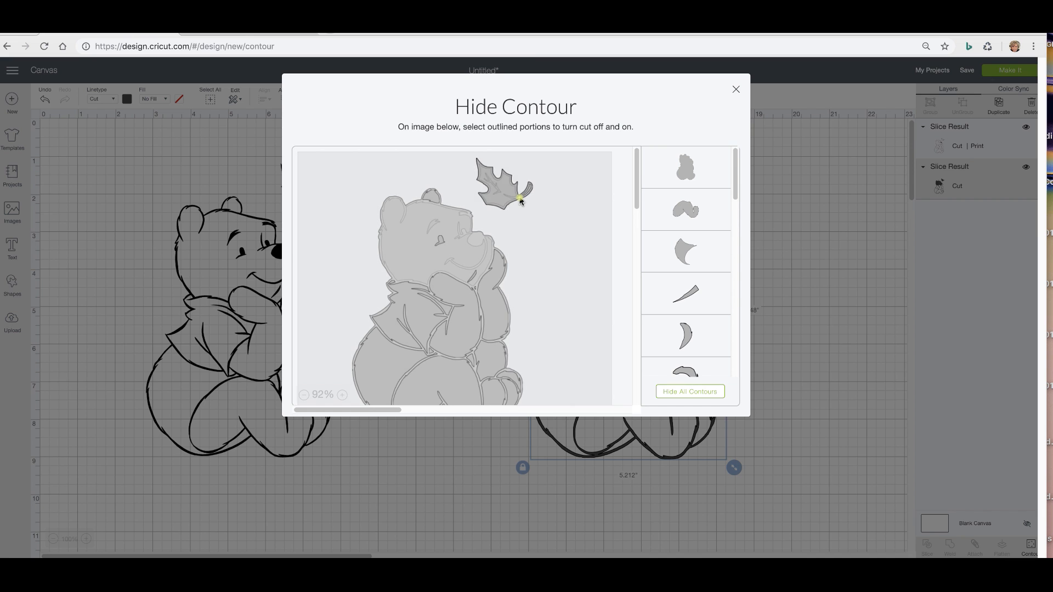
pyautogui.click(849, 415)
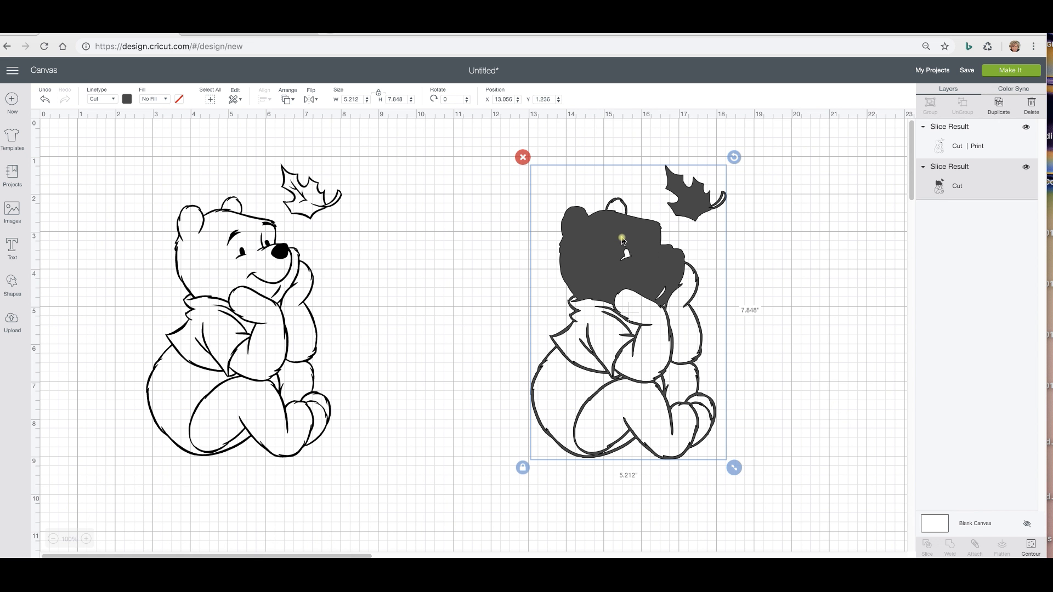
# - Hide the outermost contour around the bear's whole body on the dark slice result
pyautogui.click(1030, 547)
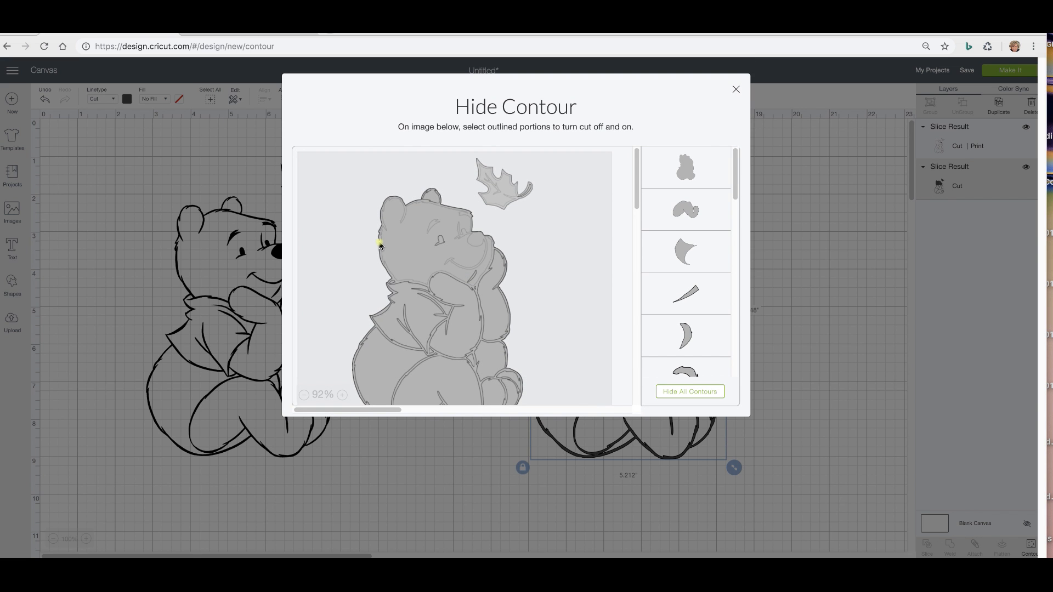
pyautogui.click(381, 241)
pyautogui.click(778, 515)
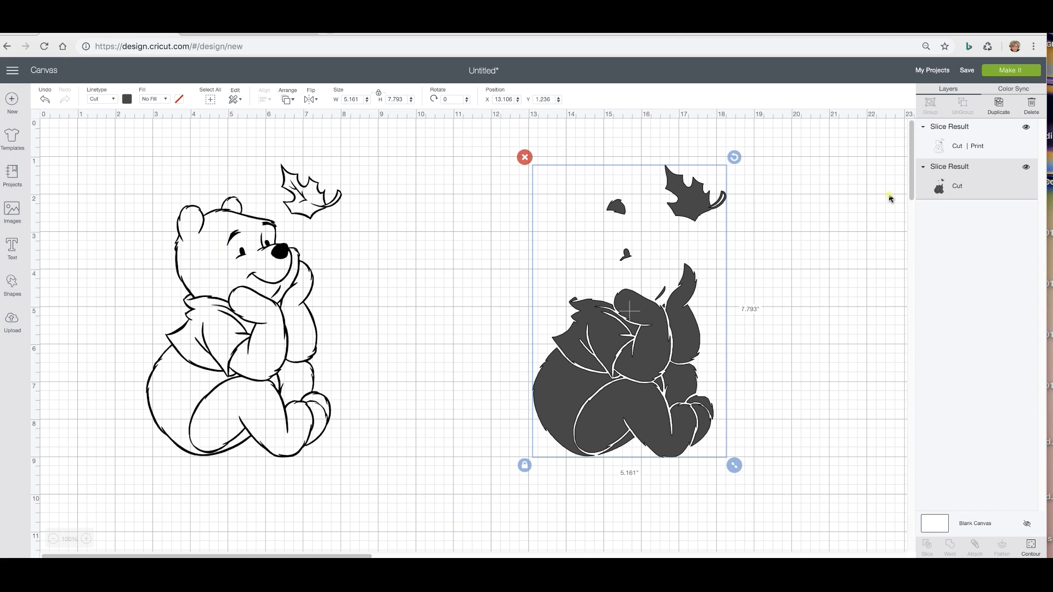
# - Turn the contours of the bear's face and its larger eyebrow back on
pyautogui.click(1030, 549)
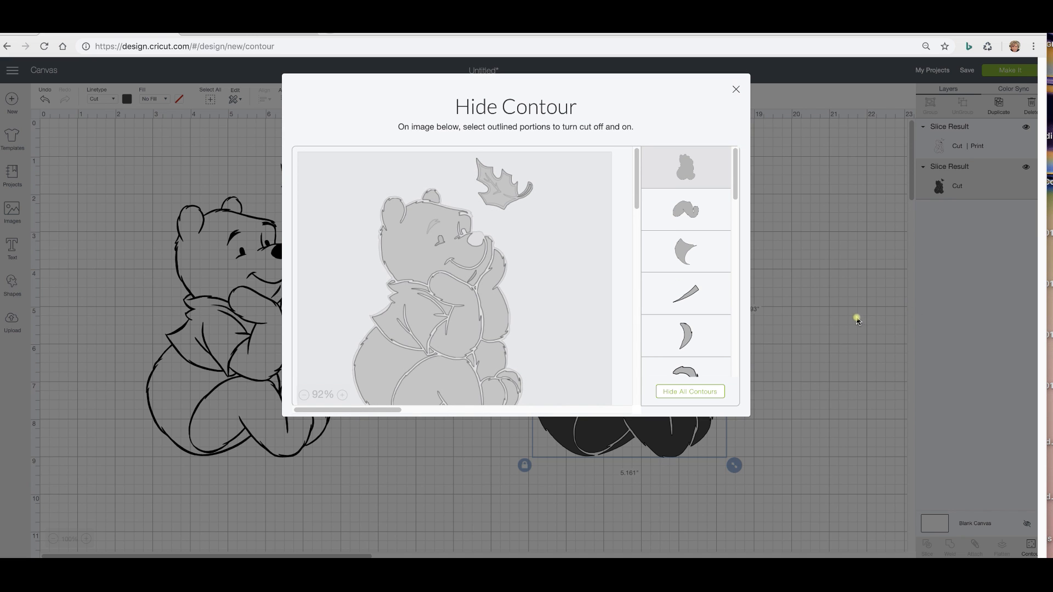
pyautogui.click(858, 320)
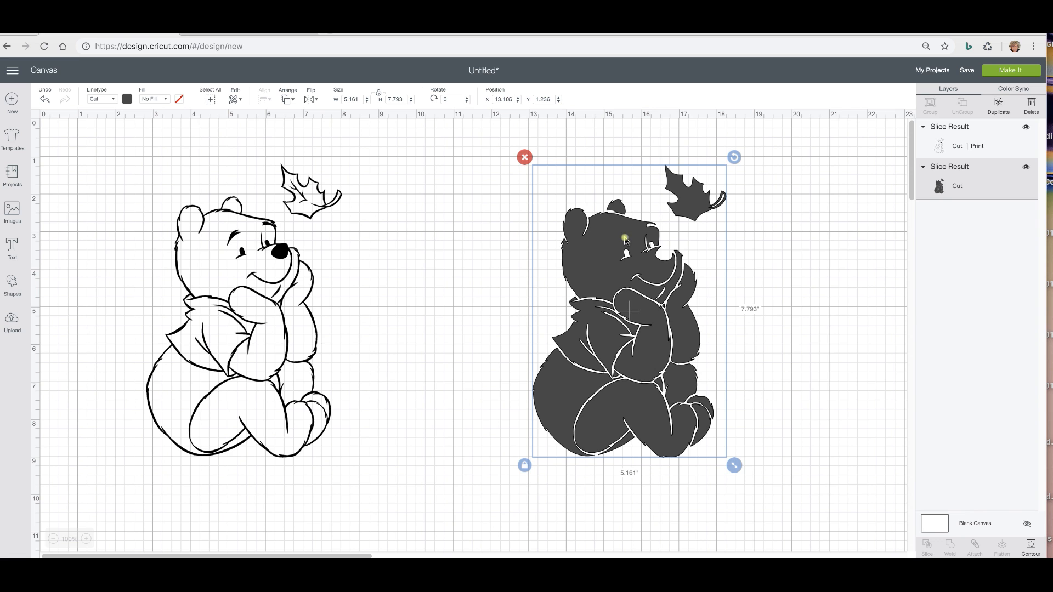
pyautogui.click(1030, 546)
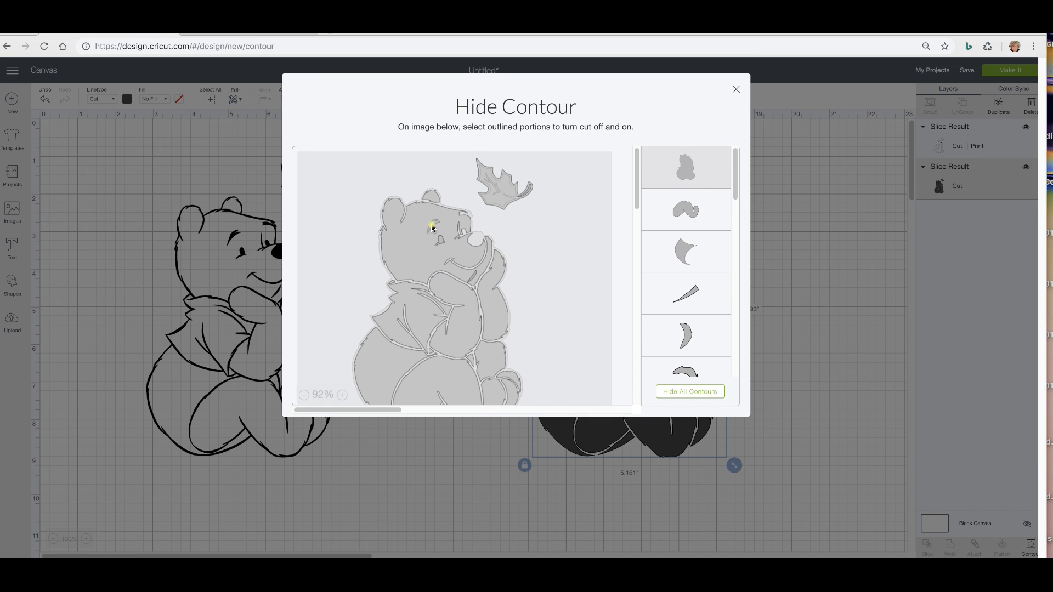
pyautogui.click(803, 328)
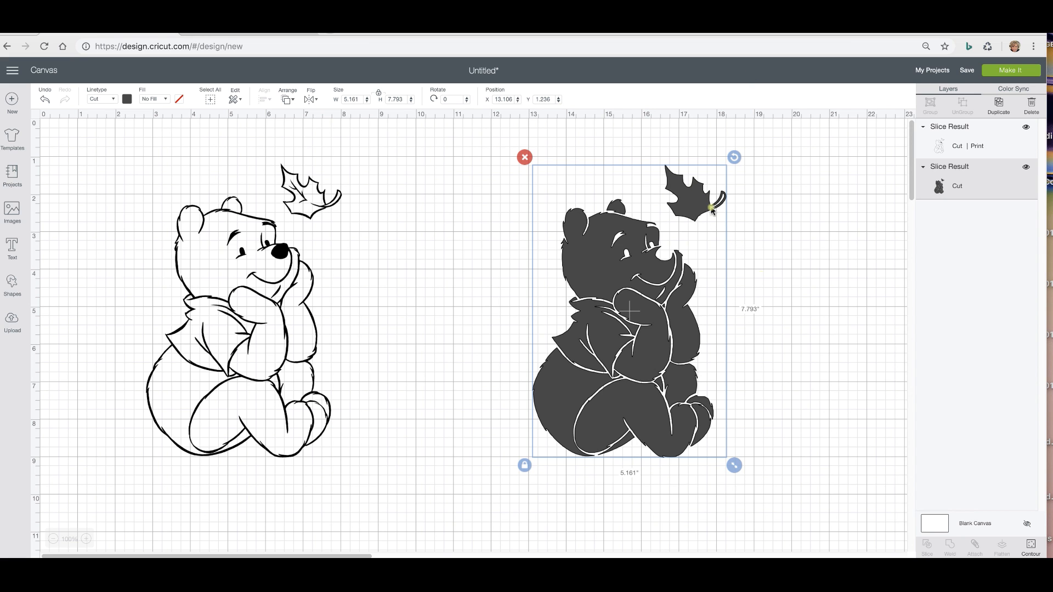
# - Hide the inner contour of the leaf's stem to make the stem solid
pyautogui.click(1029, 544)
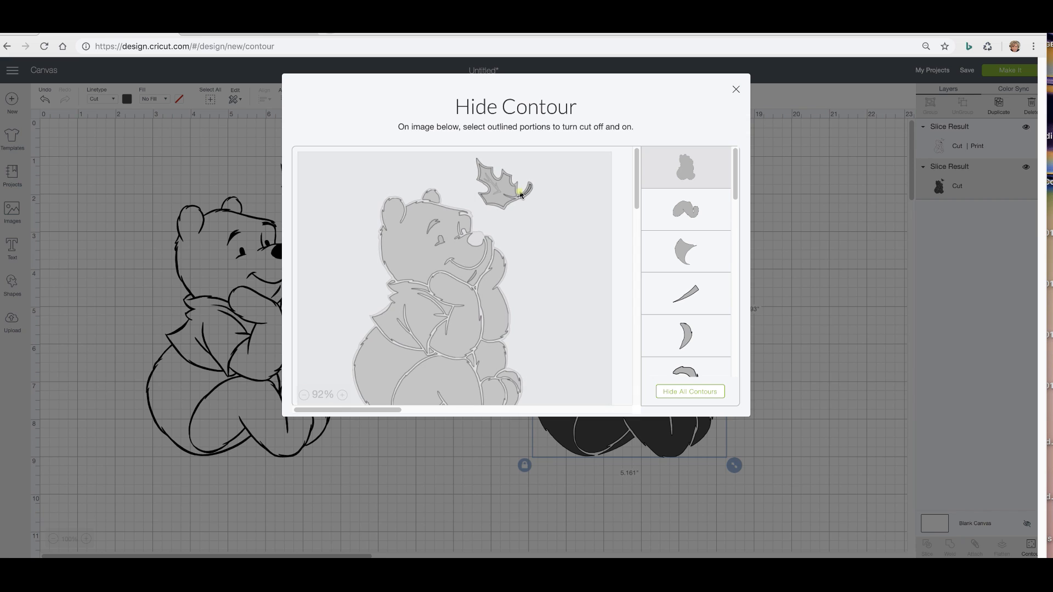
pyautogui.click(515, 200)
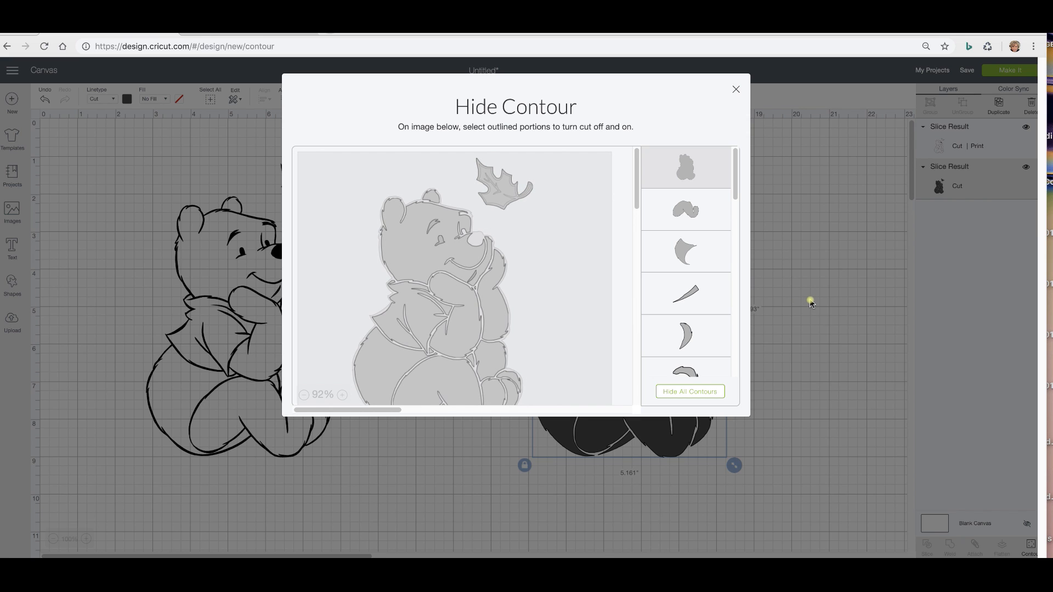
pyautogui.click(811, 303)
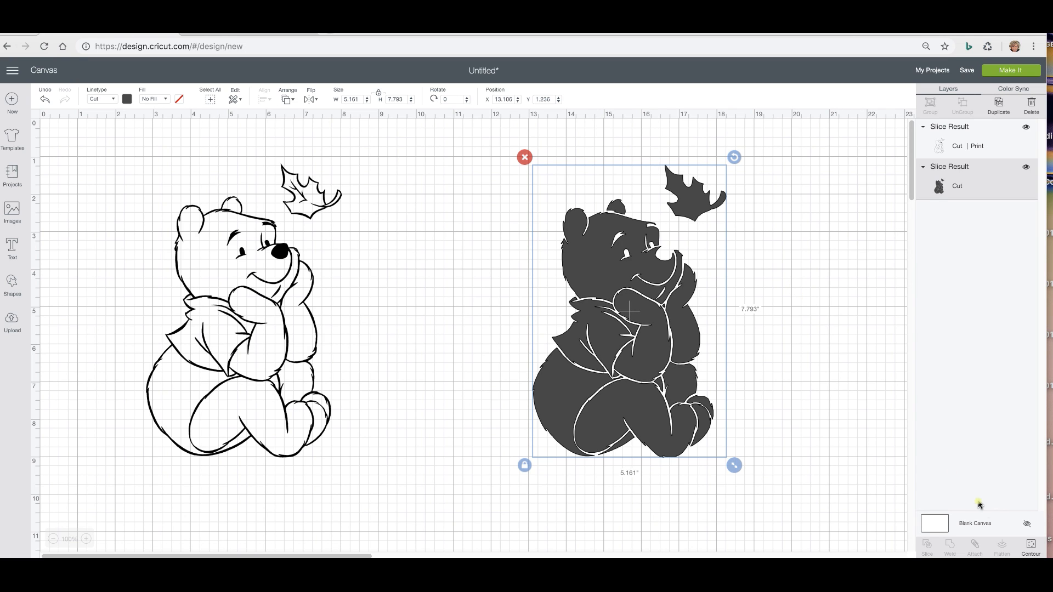
# - Turn the leaf's interior contours back on so that the leaf is cut as an outline
pyautogui.click(1031, 546)
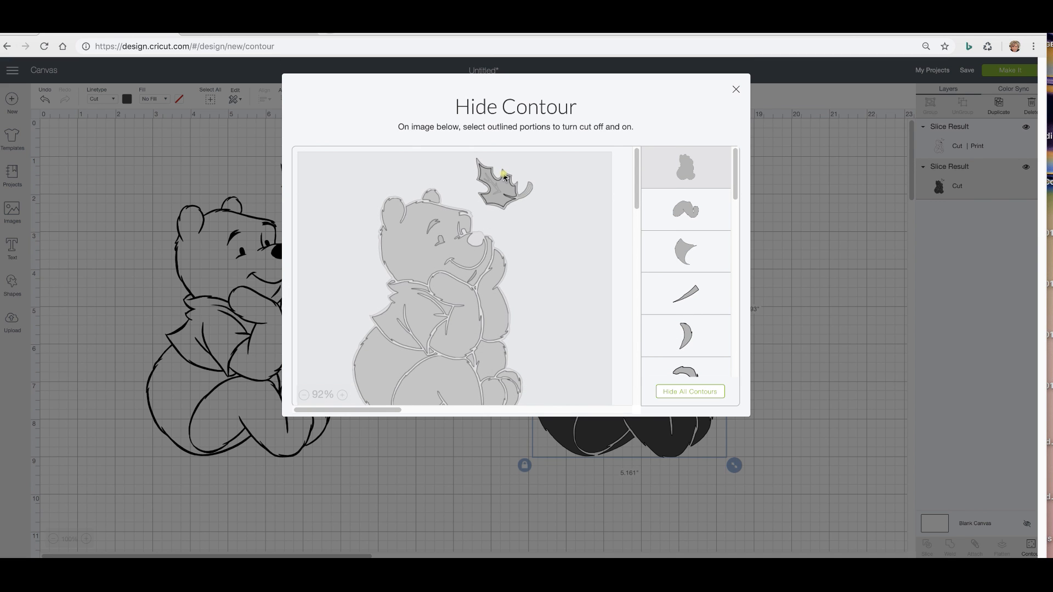
pyautogui.click(488, 186)
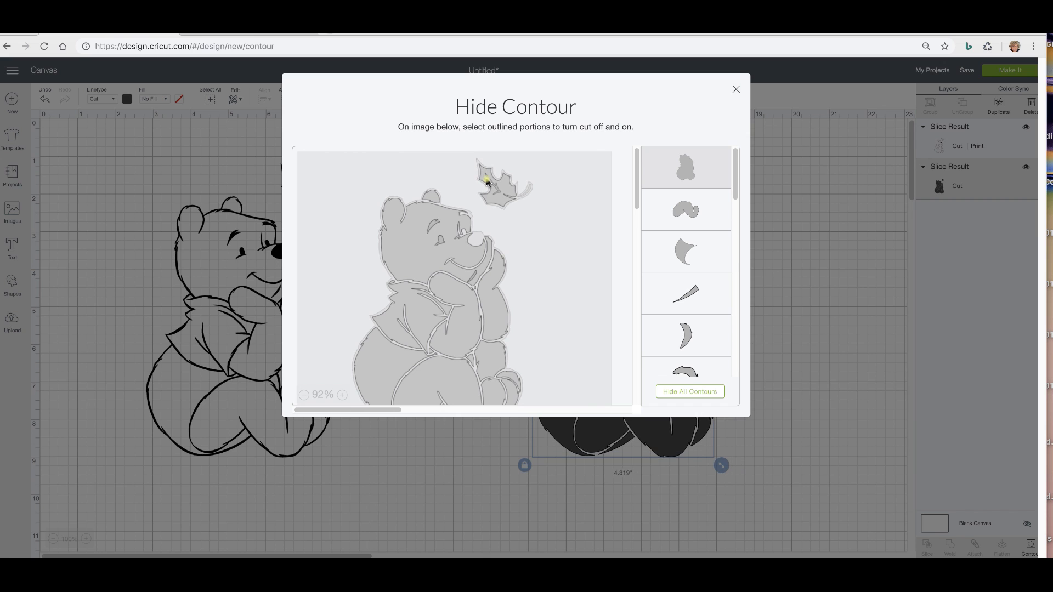
pyautogui.click(514, 194)
pyautogui.click(518, 201)
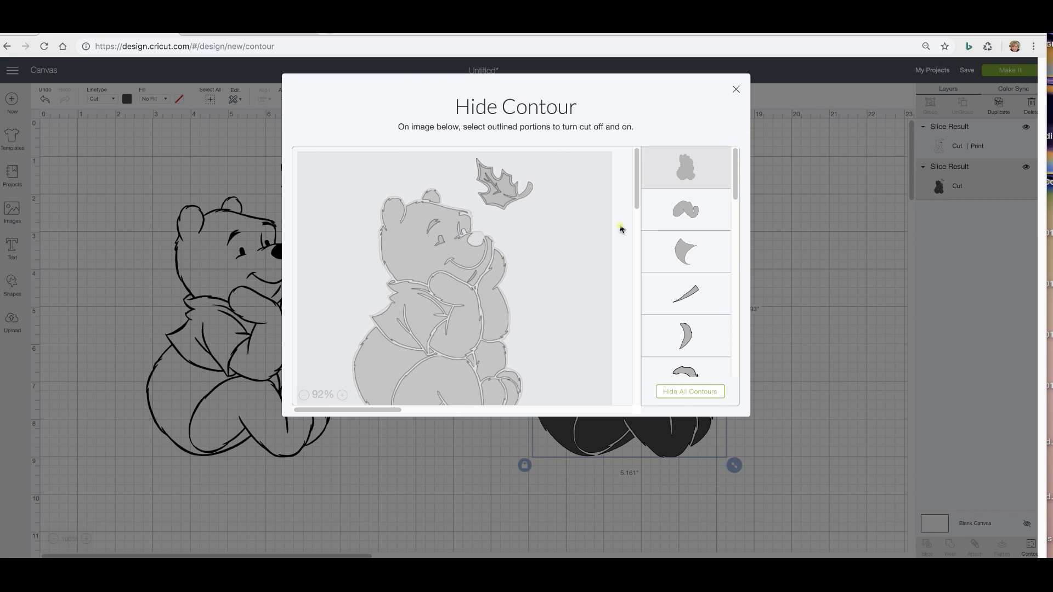
pyautogui.click(831, 289)
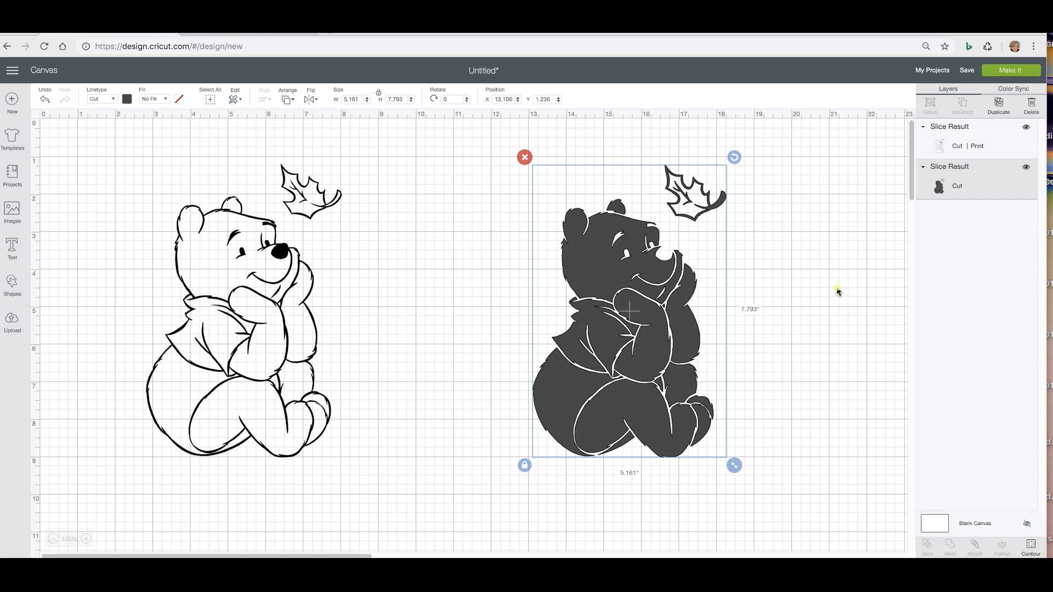
# - Insert a circle, place it over the leaf of the dark bear, and slice the leaf off the bear
pyautogui.click(780, 238)
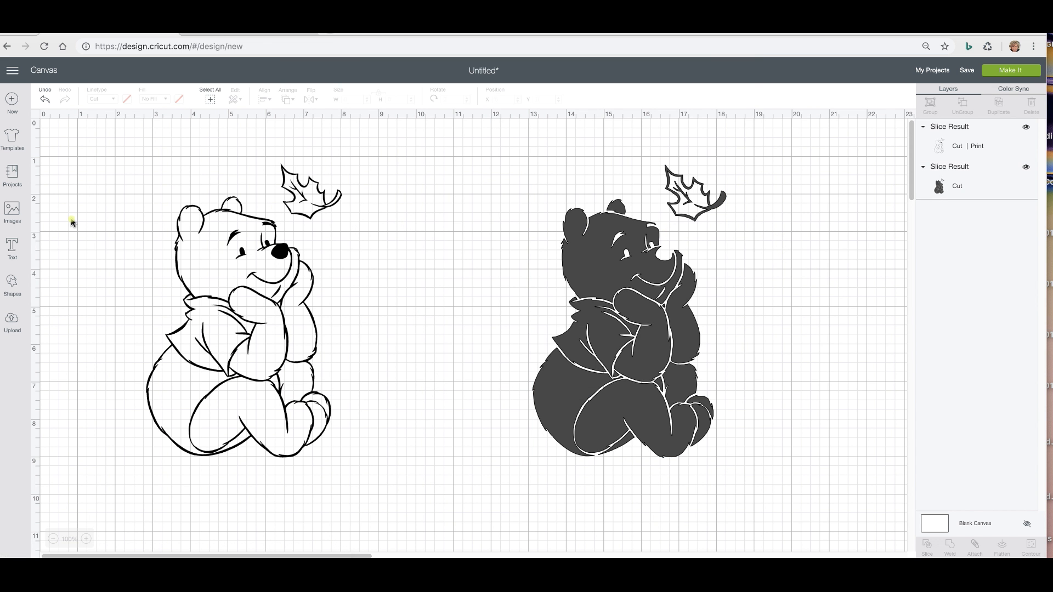
pyautogui.click(13, 285)
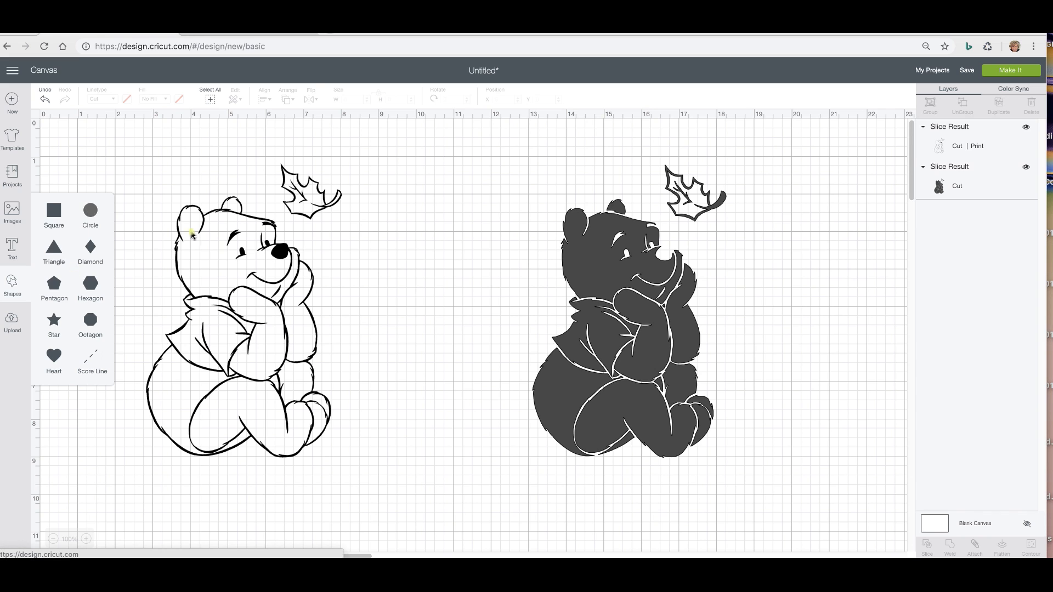
pyautogui.click(91, 210)
pyautogui.moveTo(210, 255); pyautogui.dragTo(713, 159)
pyautogui.moveTo(843, 241); pyautogui.dragTo(656, 174)
pyautogui.click(927, 546)
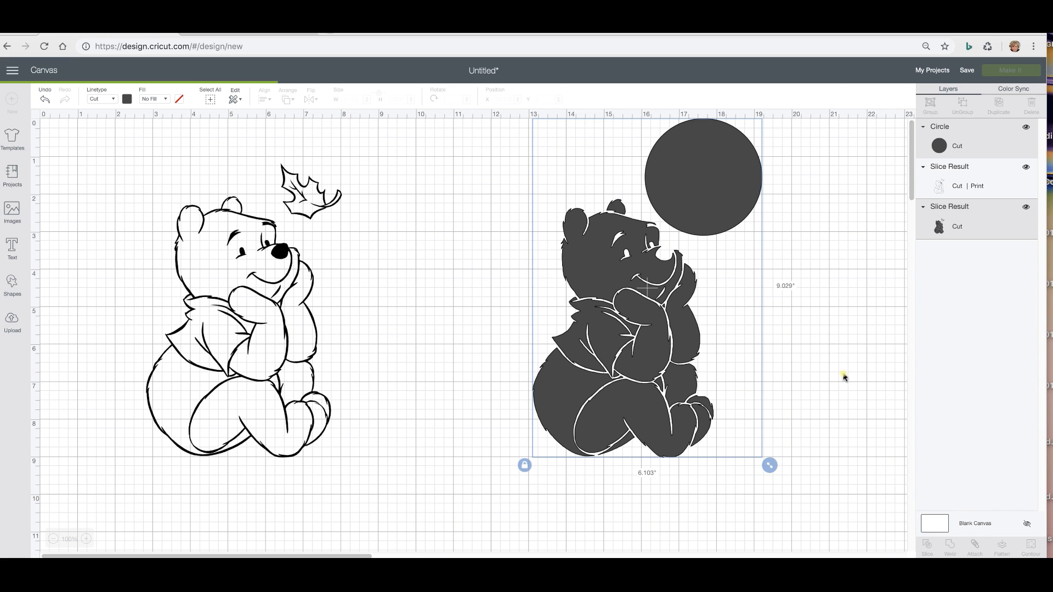
# - Delete the circle and leaf pieces left by the slice and move the dark bear closer to the outline bear
pyautogui.moveTo(630, 139); pyautogui.dragTo(727, 190)
pyautogui.press('Delete')
pyautogui.click(650, 281)
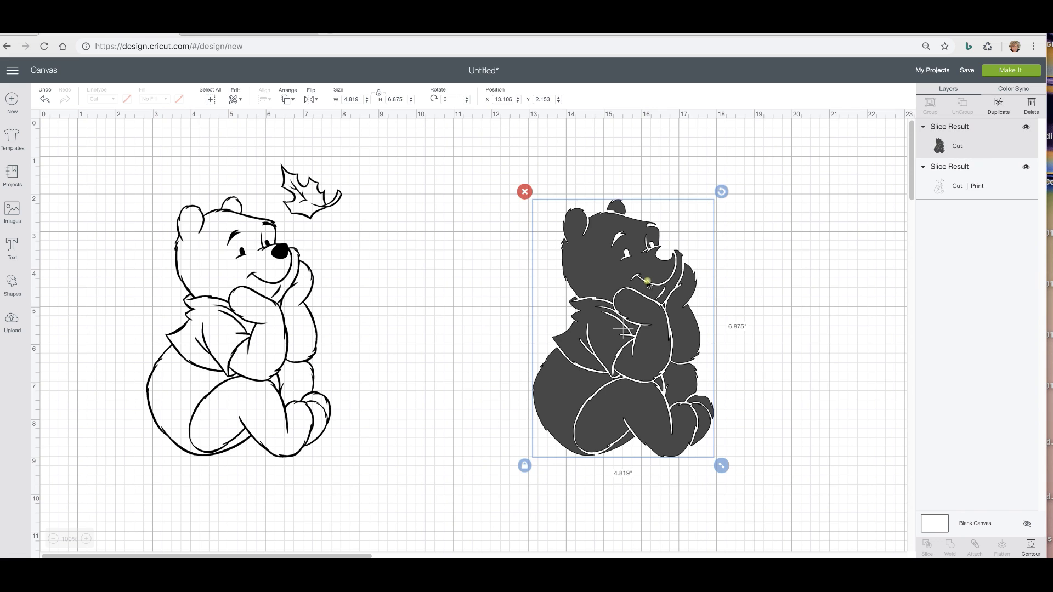
pyautogui.moveTo(646, 297); pyautogui.dragTo(517, 275)
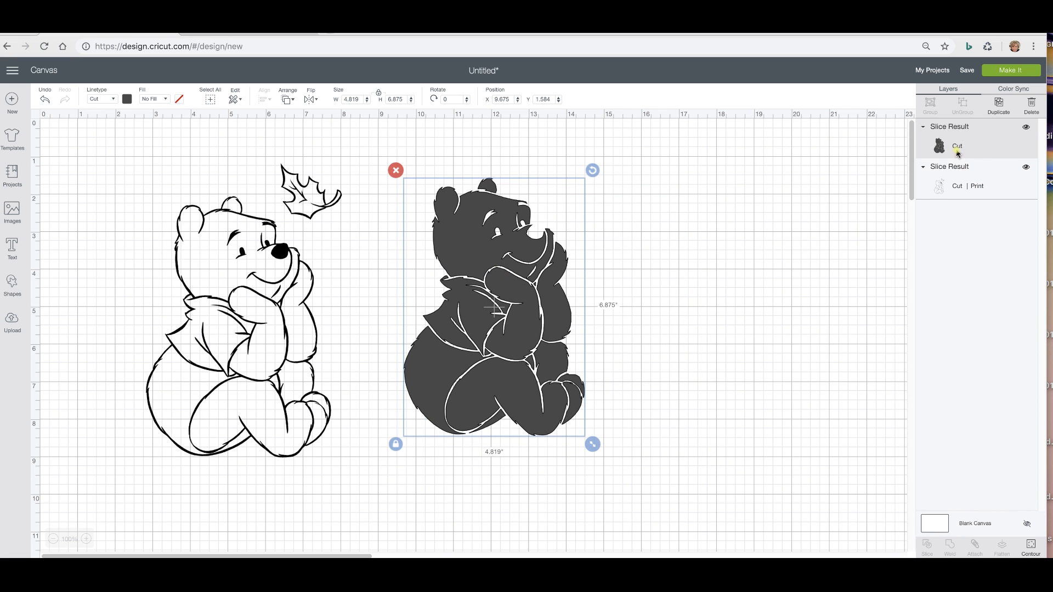
# - Duplicate the dark bear twice and place the copies in a row beside the original
pyautogui.click(998, 106)
pyautogui.moveTo(569, 323); pyautogui.dragTo(746, 309)
pyautogui.click(997, 105)
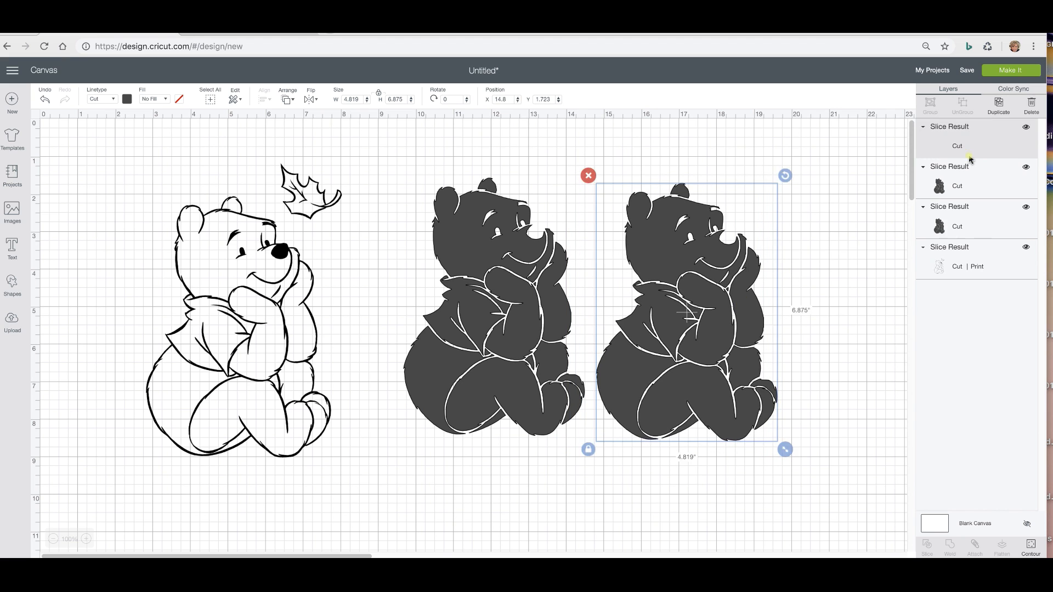
pyautogui.moveTo(750, 328); pyautogui.dragTo(840, 320)
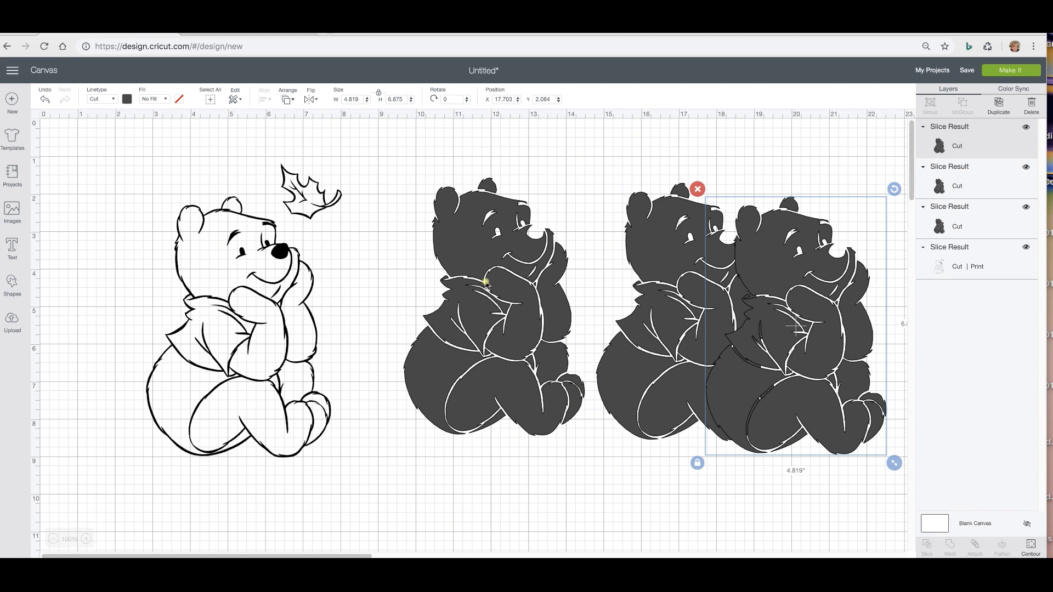
# - Recolor the first dark bear tan with the custom material color #E5C18D
pyautogui.click(486, 284)
pyautogui.click(126, 99)
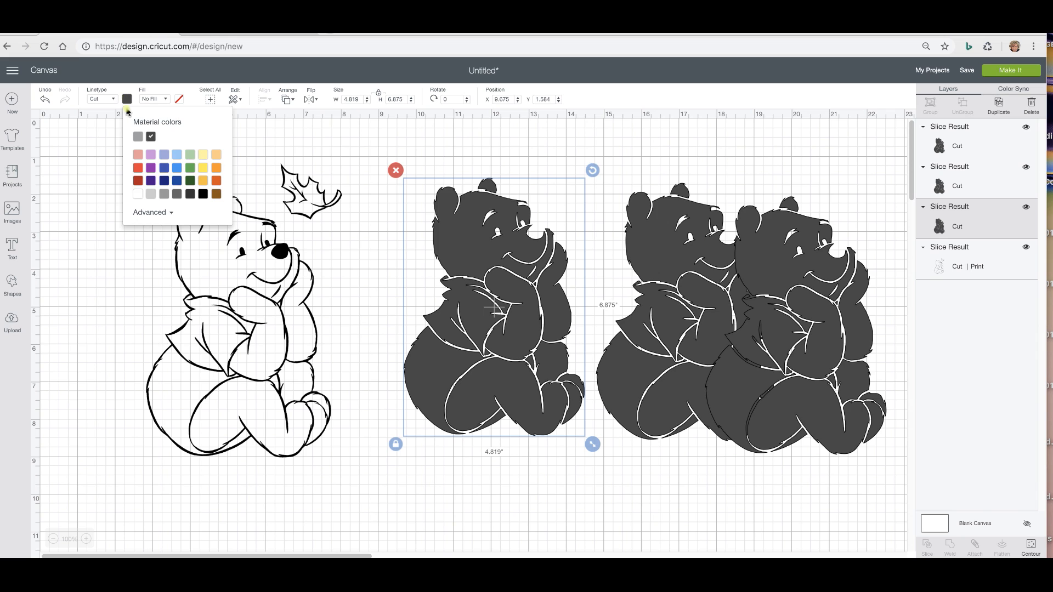
pyautogui.click(205, 171)
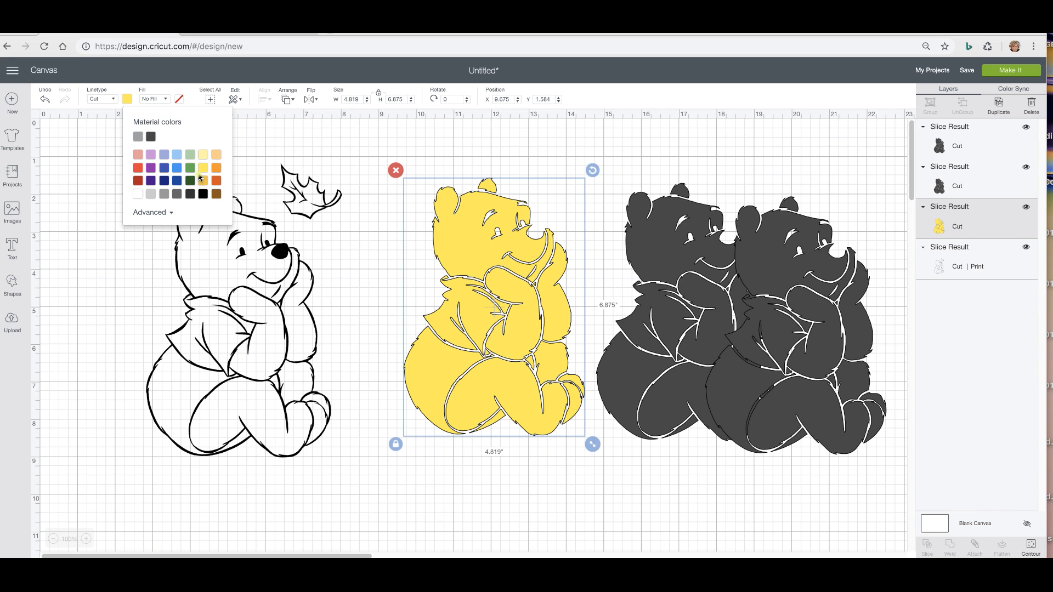
pyautogui.click(168, 212)
pyautogui.click(192, 248)
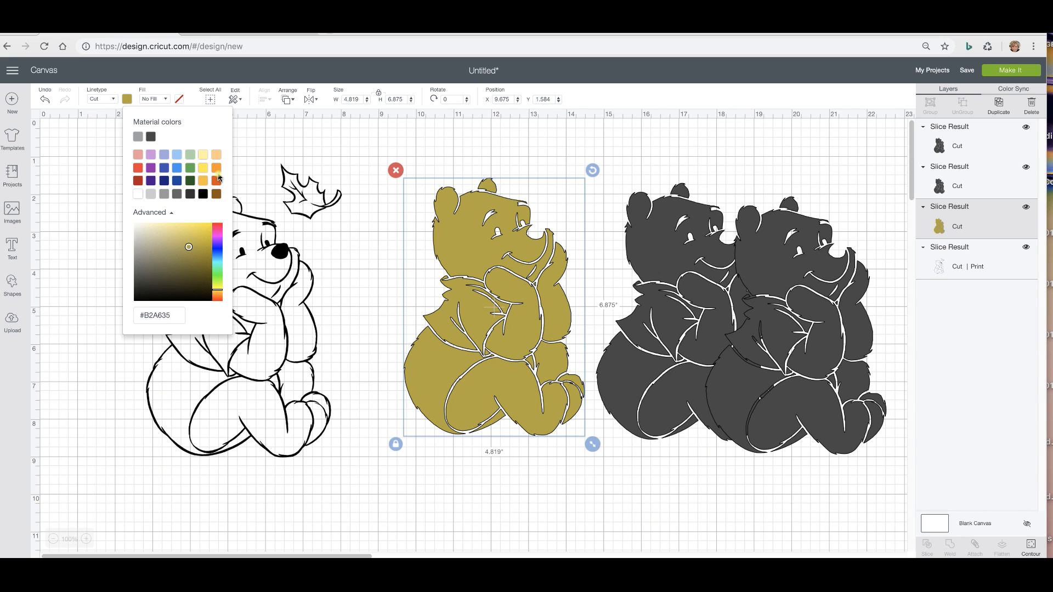
pyautogui.click(219, 173)
pyautogui.moveTo(189, 248); pyautogui.dragTo(170, 235)
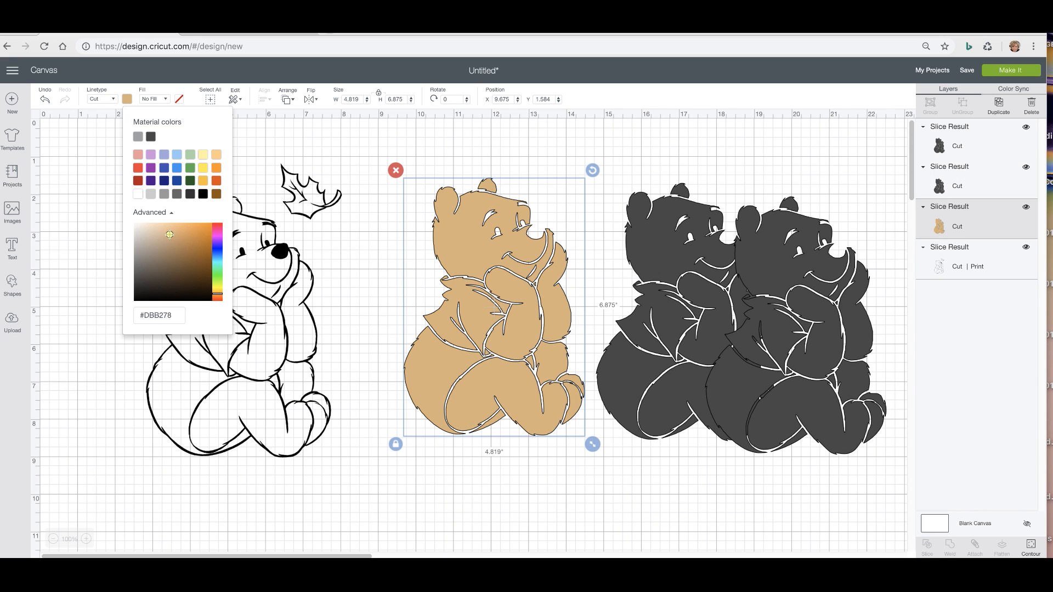
pyautogui.moveTo(169, 233); pyautogui.dragTo(164, 231)
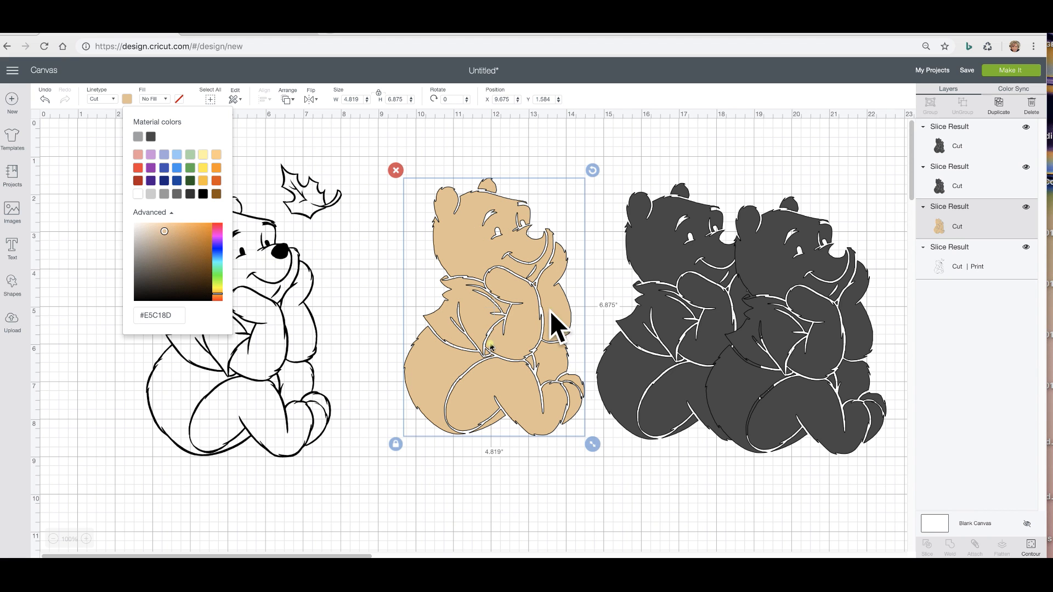
# - Recolor the middle bear copy dark red, #B71B1B, and move it closer to the tan bear
pyautogui.click(644, 329)
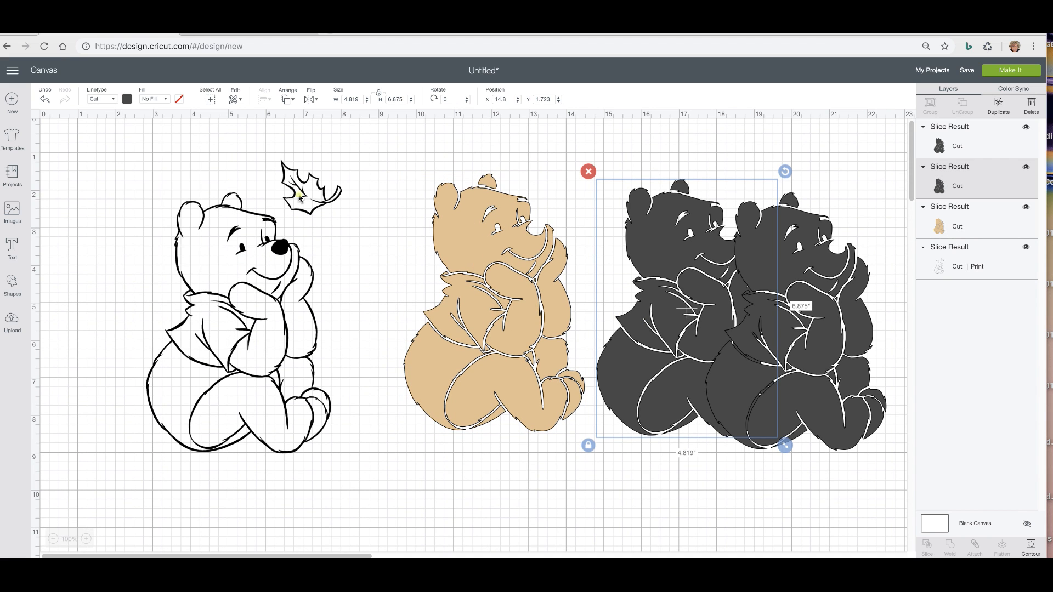
pyautogui.click(126, 99)
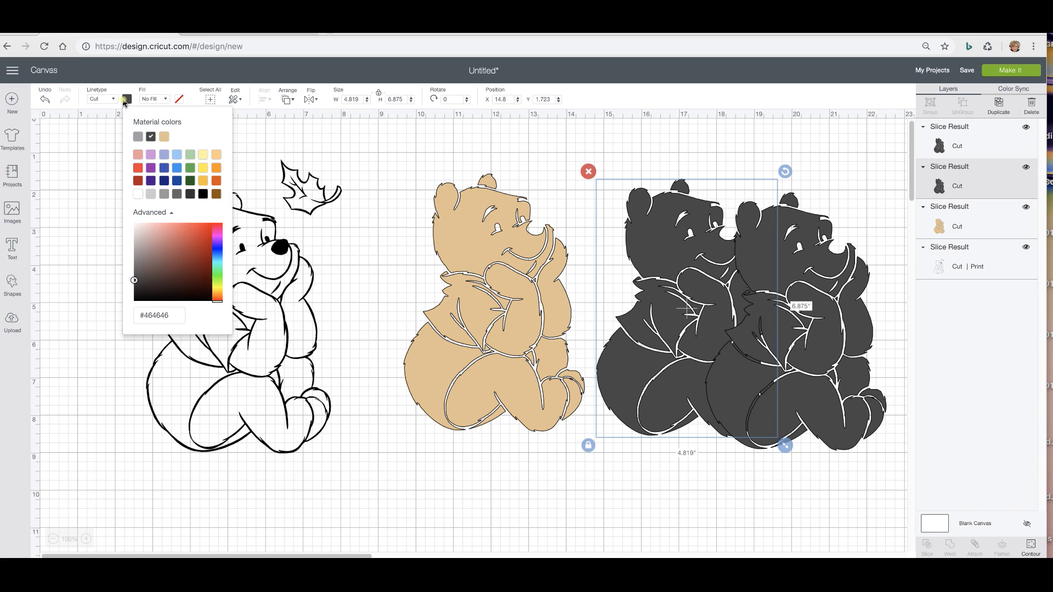
pyautogui.click(137, 181)
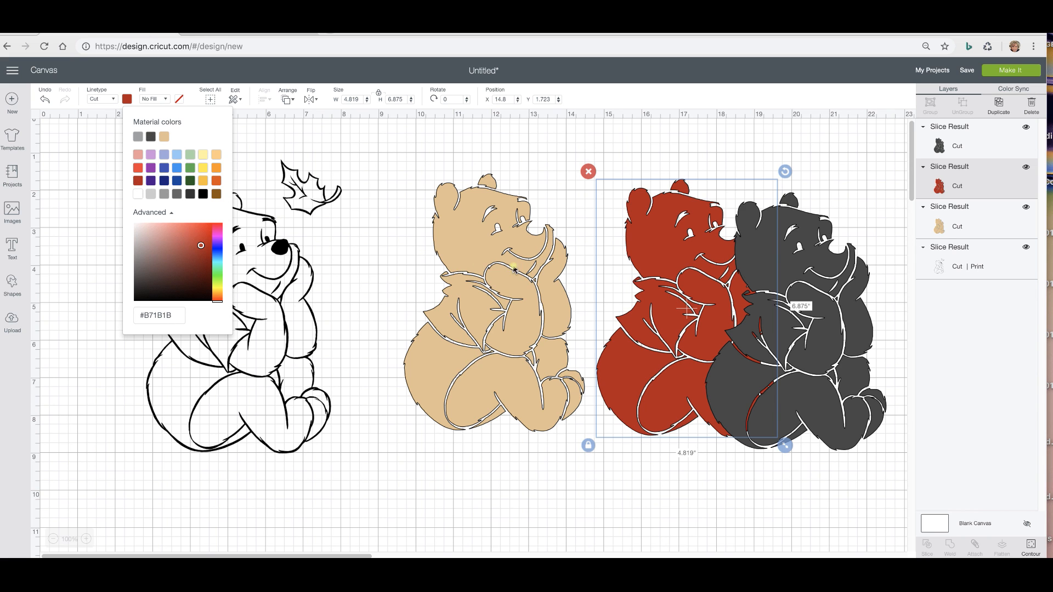
pyautogui.moveTo(644, 277); pyautogui.dragTo(613, 268)
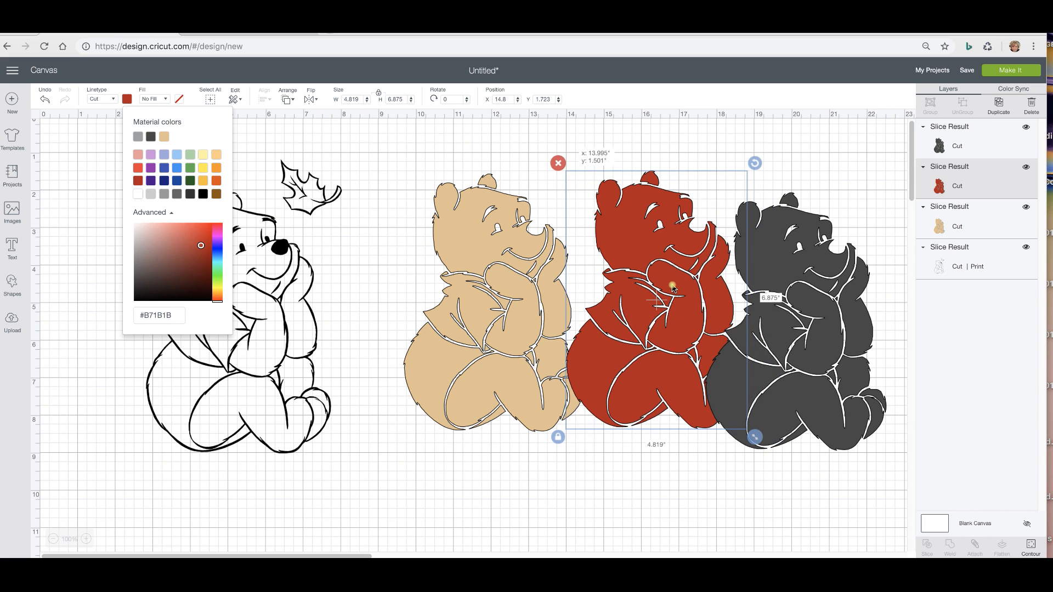
# - Delete the remaining dark bear copy and move the red bear clear of the tan one
pyautogui.click(763, 329)
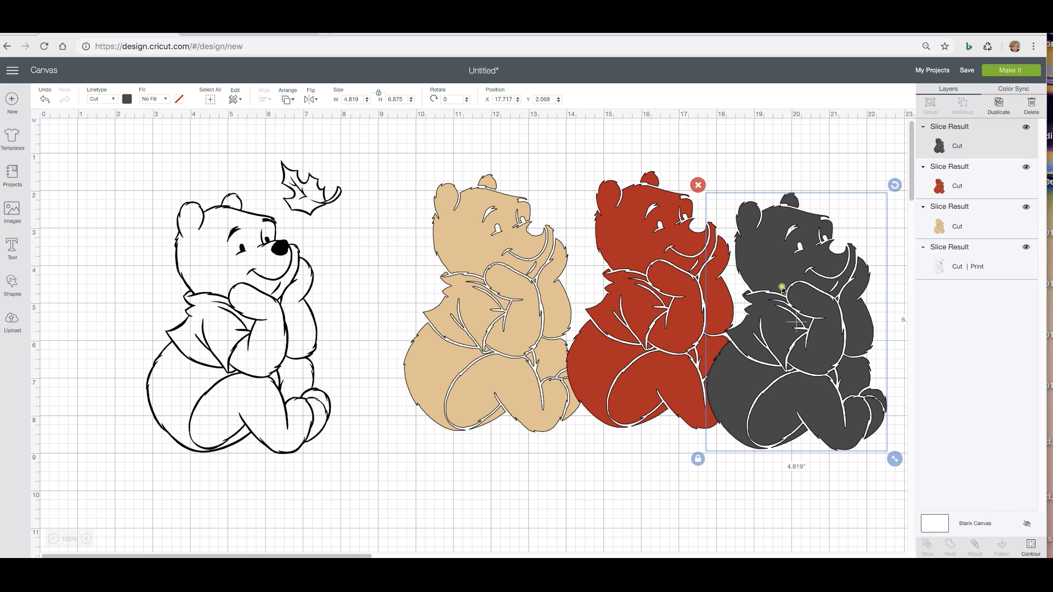
pyautogui.click(697, 186)
pyautogui.moveTo(647, 374); pyautogui.dragTo(683, 386)
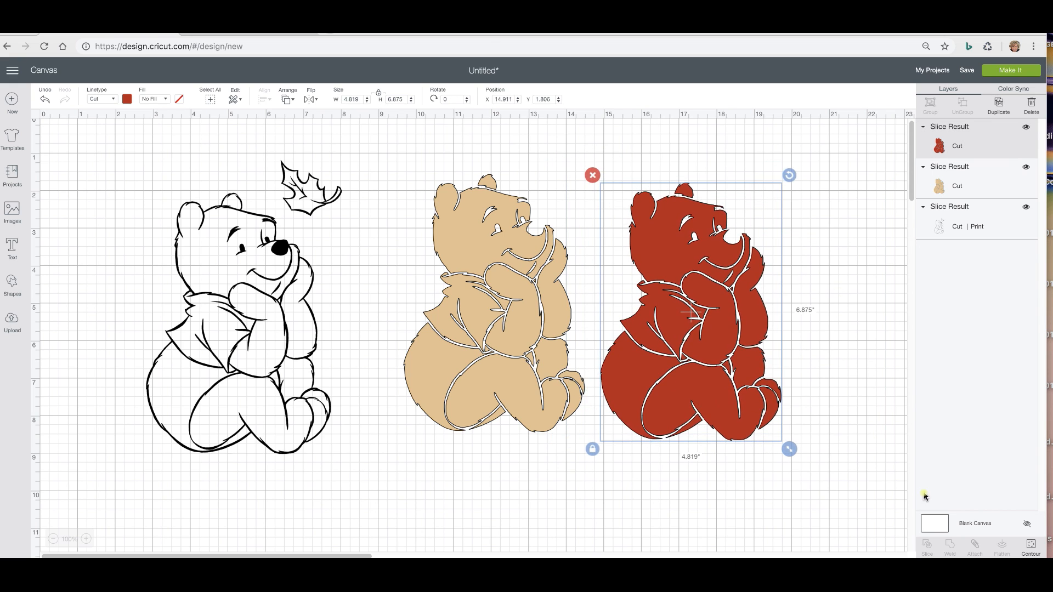
# - Hide all contours of the red bear except the shirt so that only the shirt is cut
pyautogui.click(1030, 548)
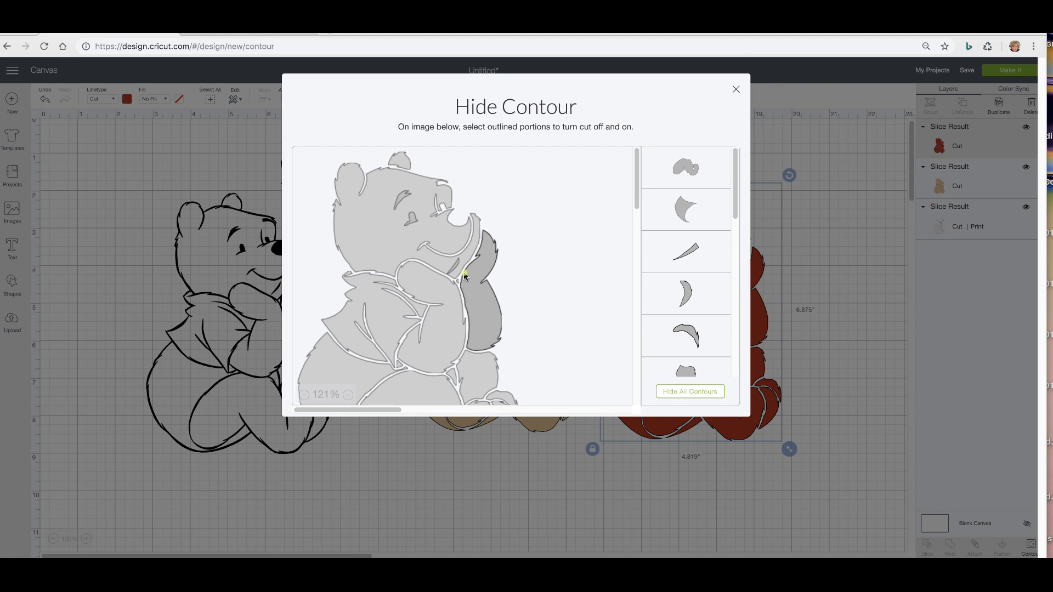
pyautogui.click(686, 392)
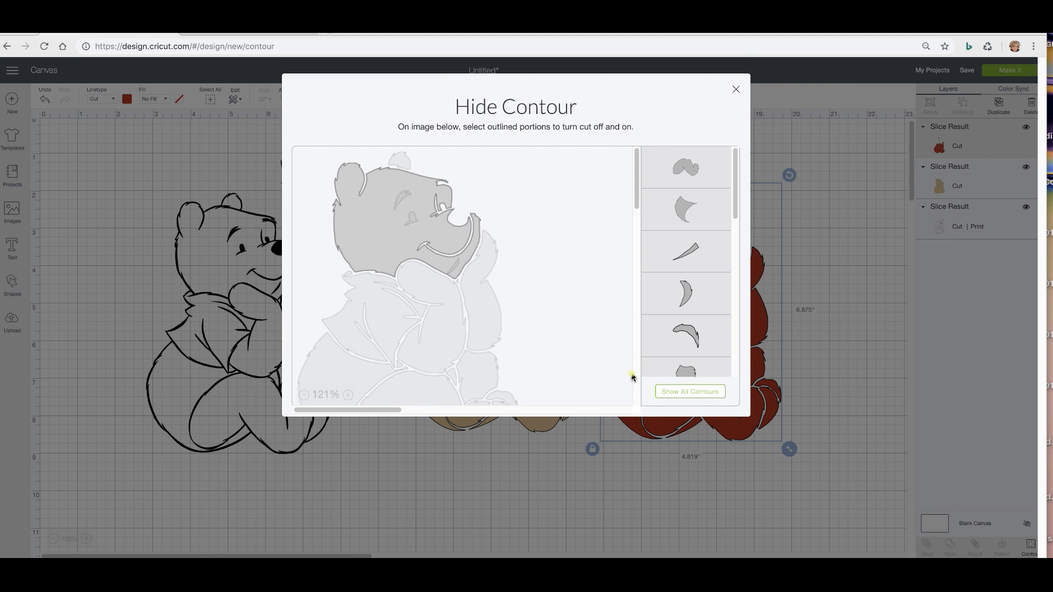
pyautogui.click(379, 317)
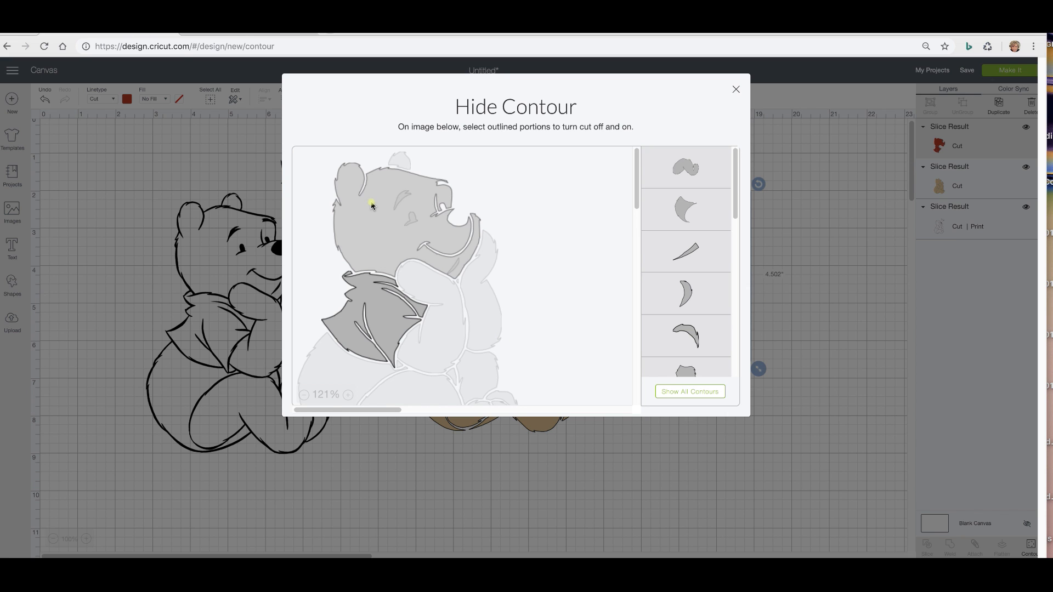
pyautogui.click(826, 430)
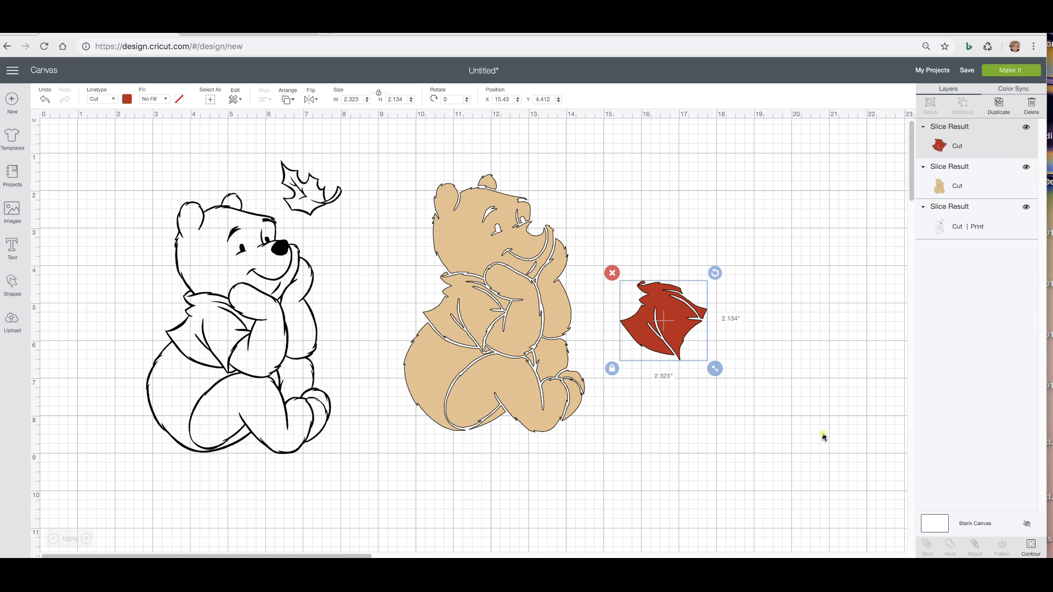
# - Hide all contours of the tan bear, and turn its head, far ear, facial details and arms back on
pyautogui.click(514, 327)
pyautogui.click(1031, 547)
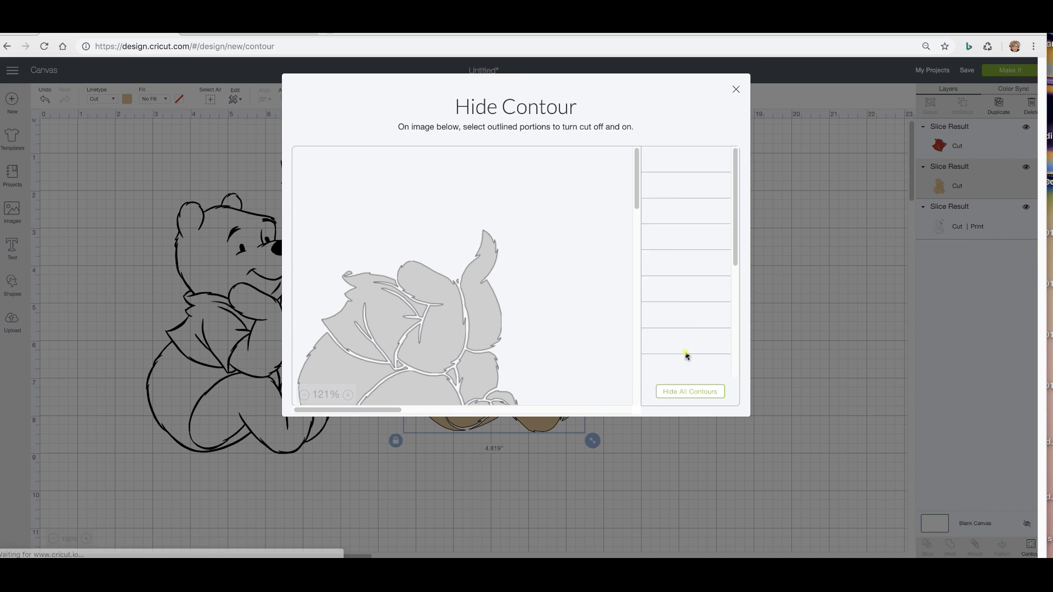
pyautogui.click(691, 393)
pyautogui.click(365, 264)
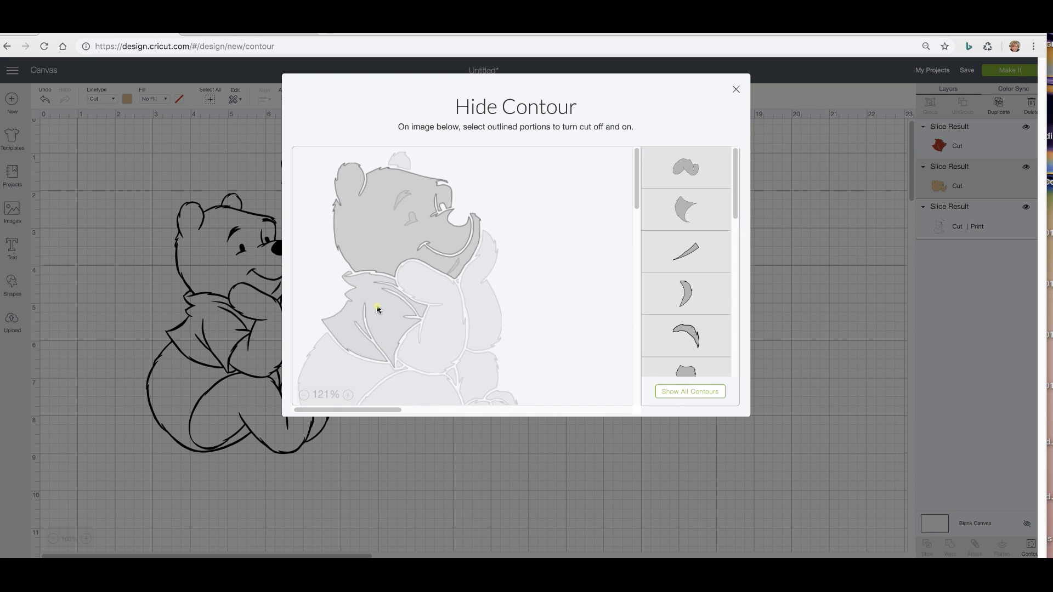
pyautogui.click(476, 287)
pyautogui.click(396, 159)
pyautogui.click(413, 218)
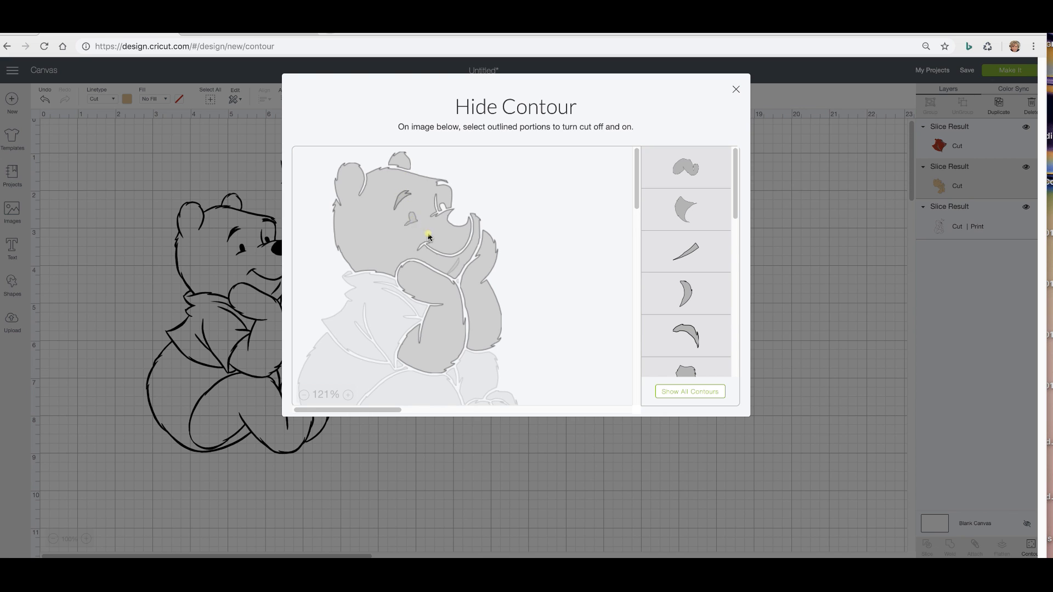
# - Turn the contours of the tan bear's lower body, legs and feet back on, leaving the shirt hidden
pyautogui.click(366, 373)
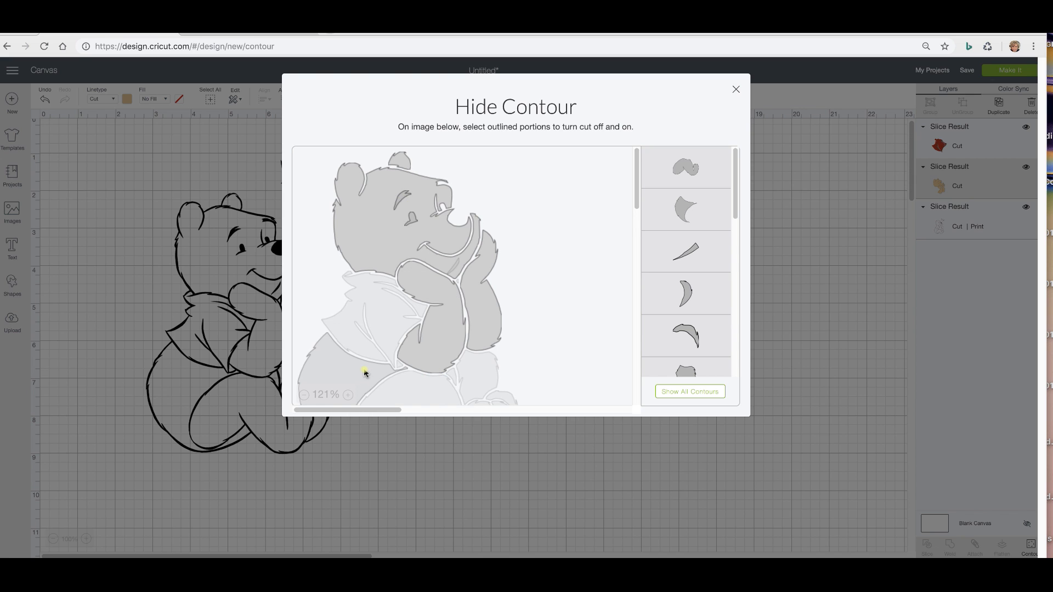
pyautogui.click(364, 371)
pyautogui.click(420, 394)
pyautogui.click(456, 379)
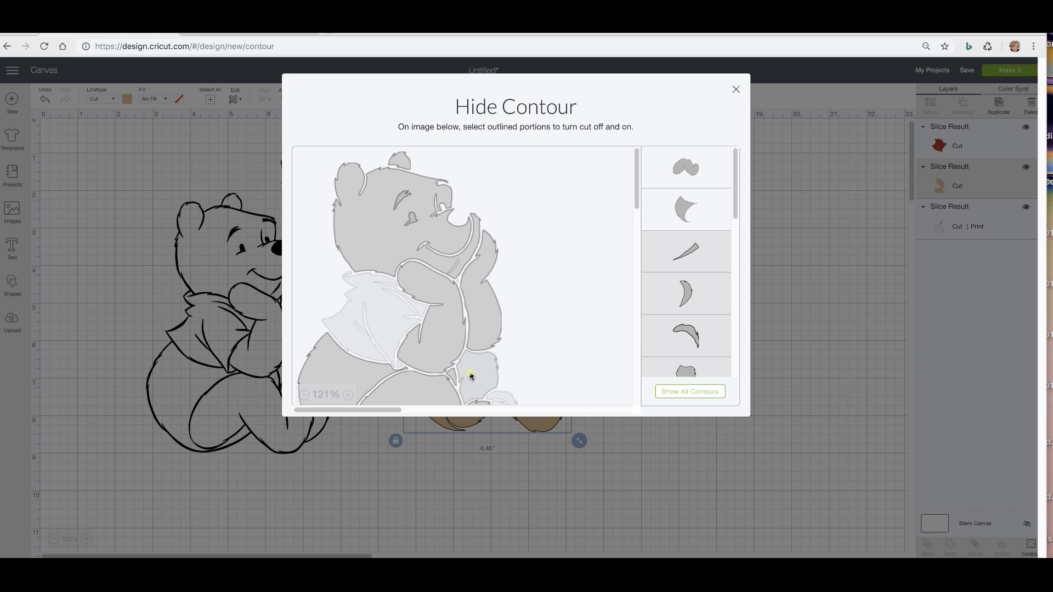
pyautogui.click(472, 375)
pyautogui.scroll(-5, 472, 347)
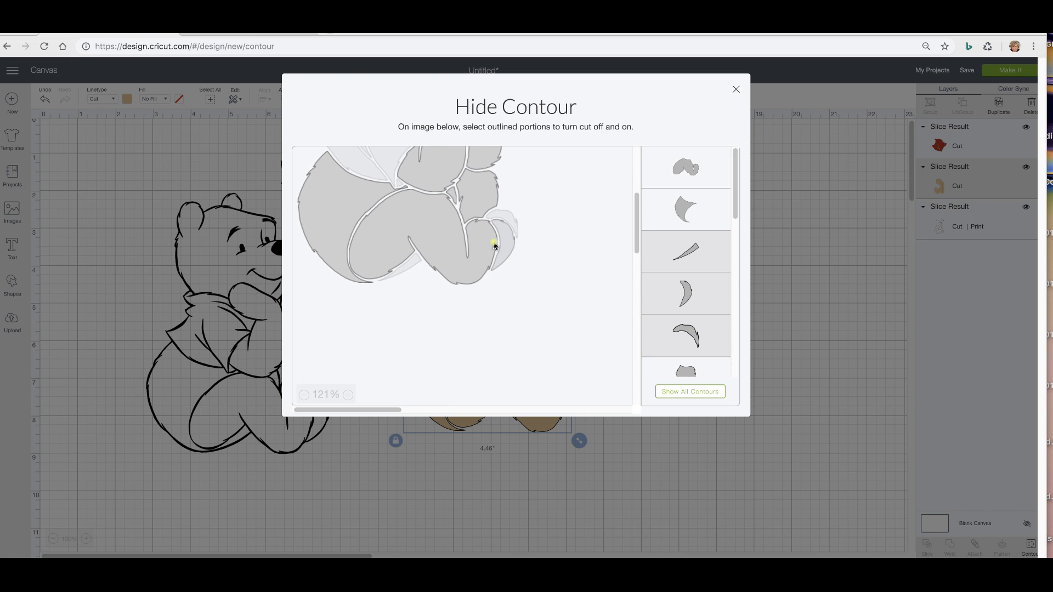
pyautogui.click(507, 223)
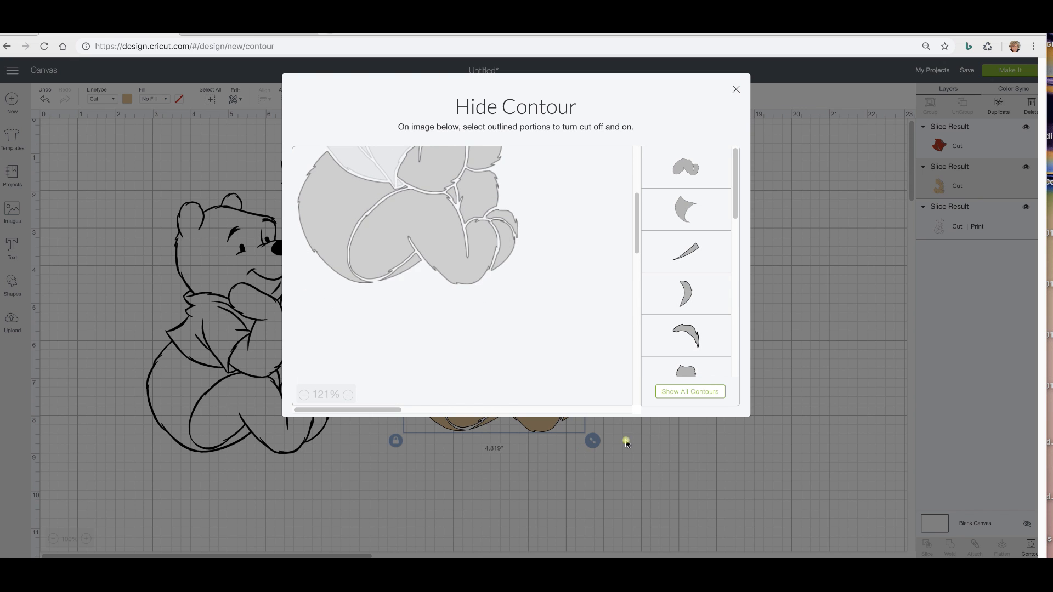
pyautogui.click(677, 473)
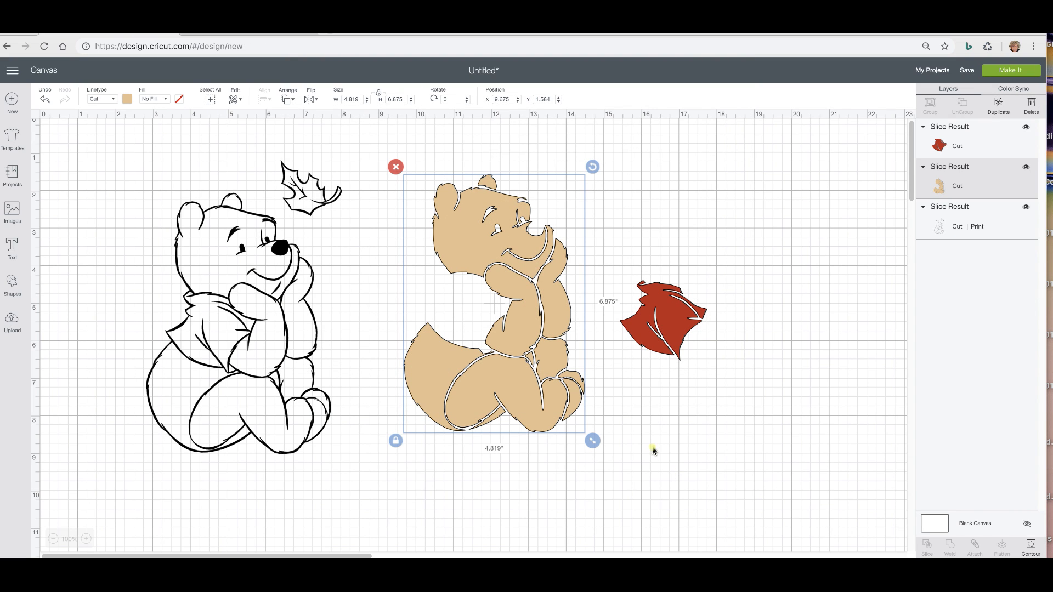
# - Place the red shirt on the tan bear and align the black outline bear over both
pyautogui.moveTo(673, 332); pyautogui.dragTo(477, 323)
pyautogui.moveTo(268, 367); pyautogui.dragTo(523, 347)
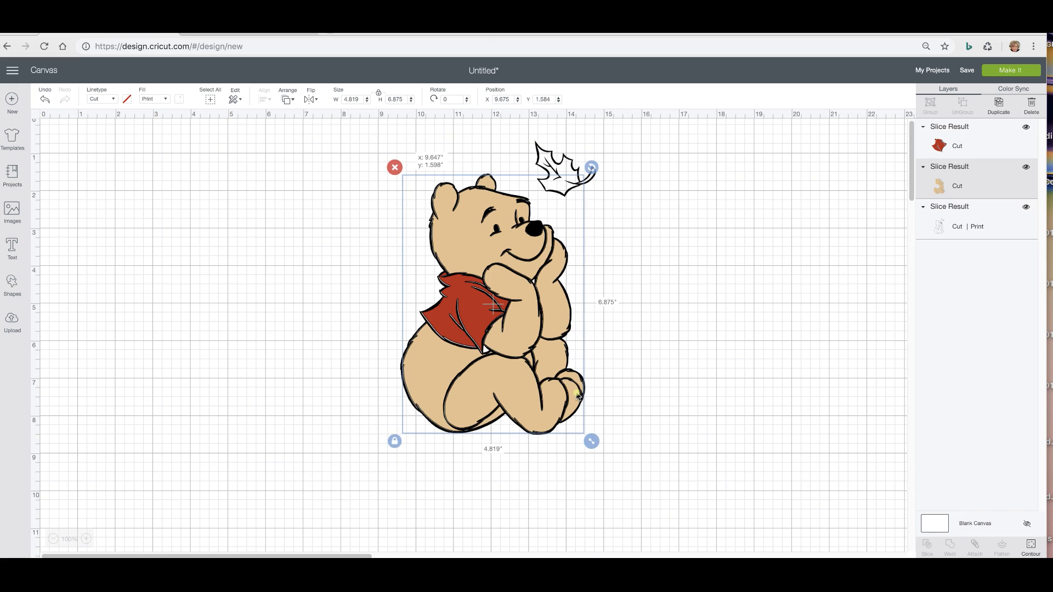
pyautogui.click(655, 359)
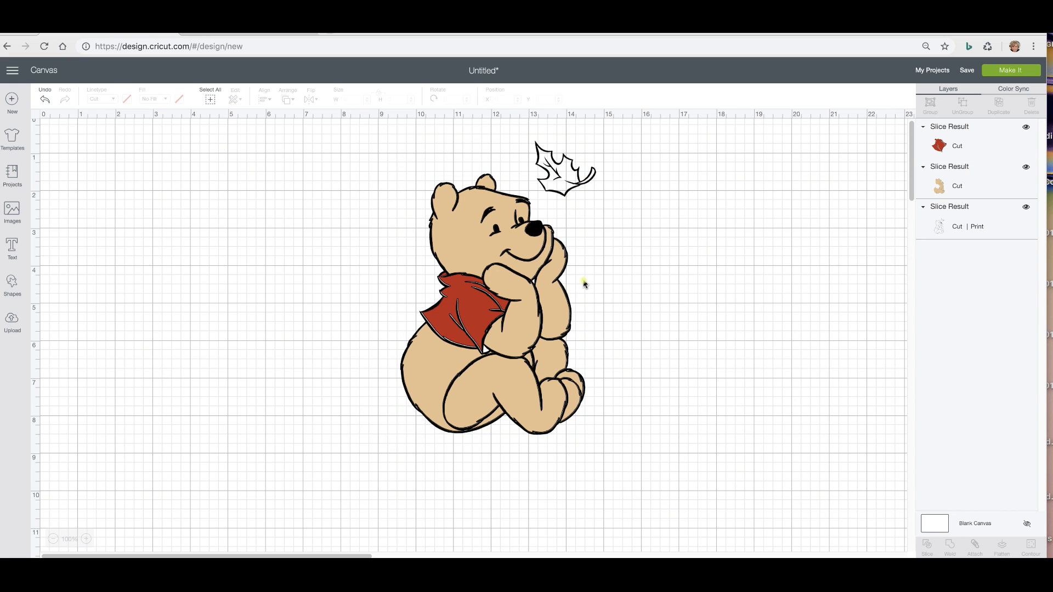
# - Turn on the small contour next to the bottom tip of the shirt in the red layer
pyautogui.click(478, 336)
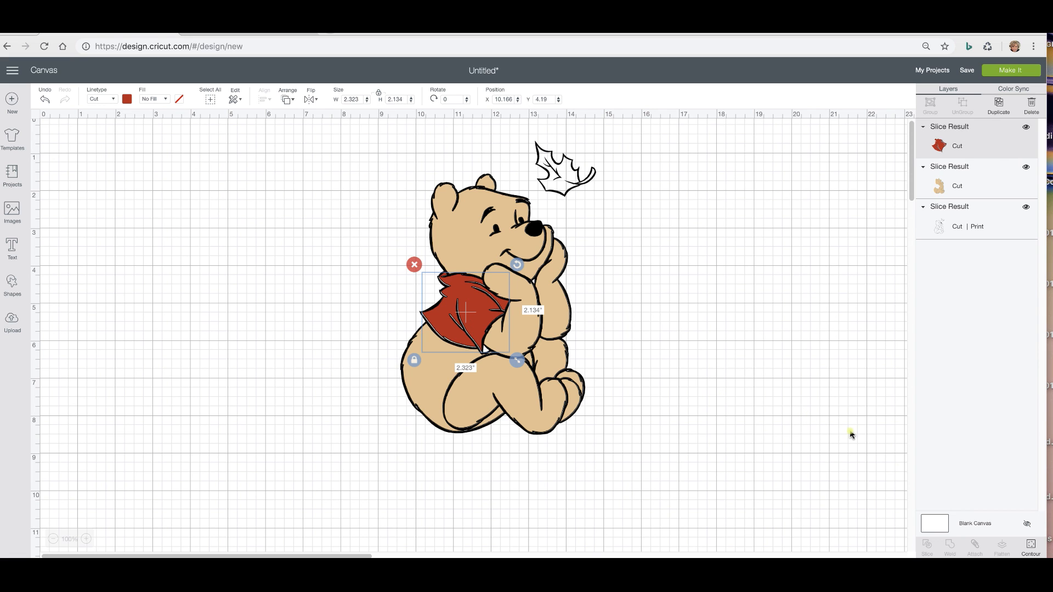
pyautogui.click(1030, 548)
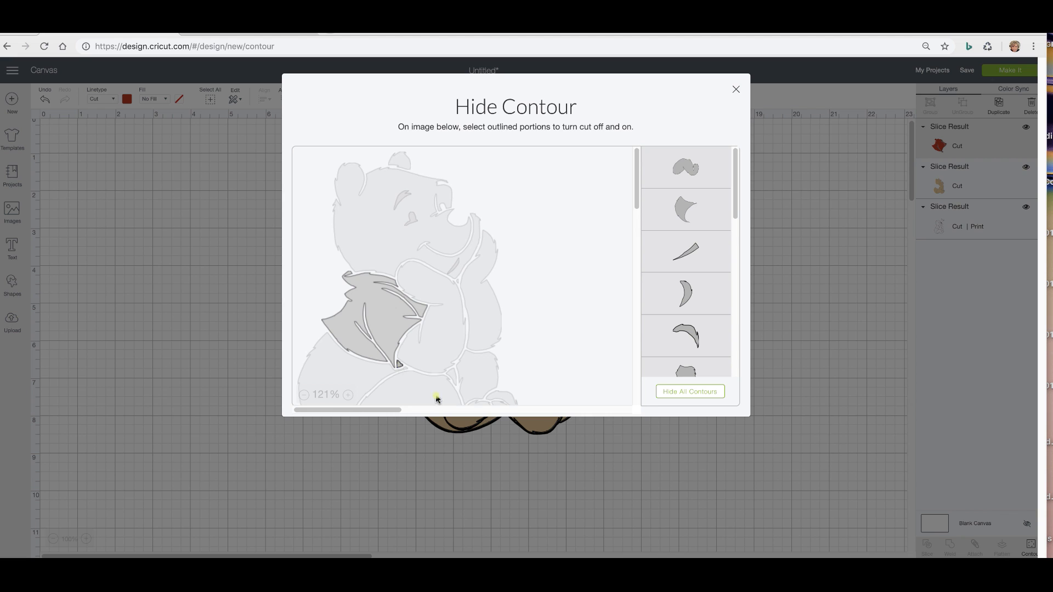
pyautogui.click(484, 452)
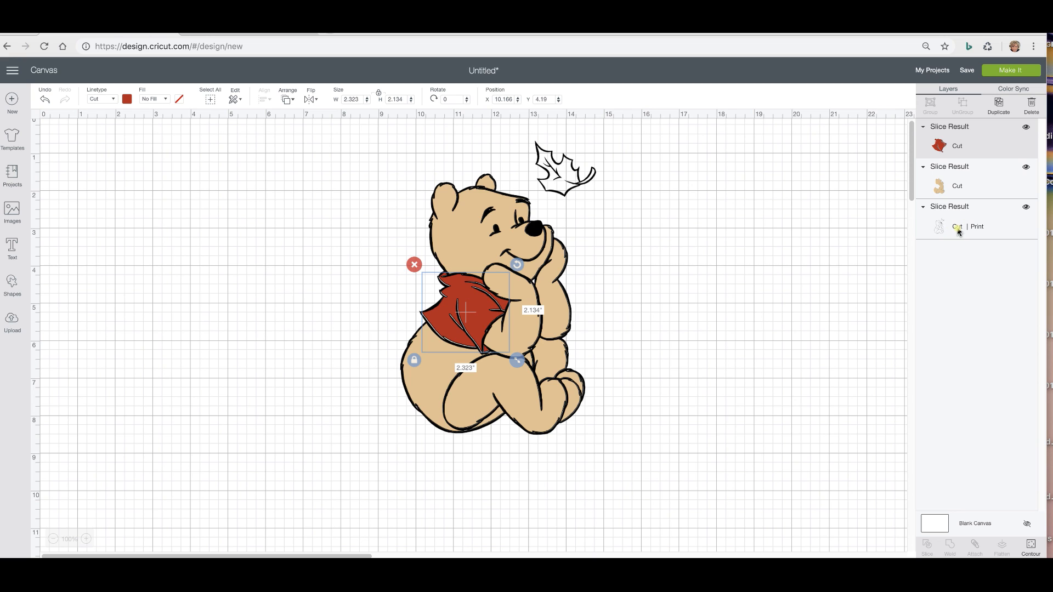
# - Try flattening the red shirt, tan bear and black outline layers into one printable image, and undo the flattening
pyautogui.click(385, 156)
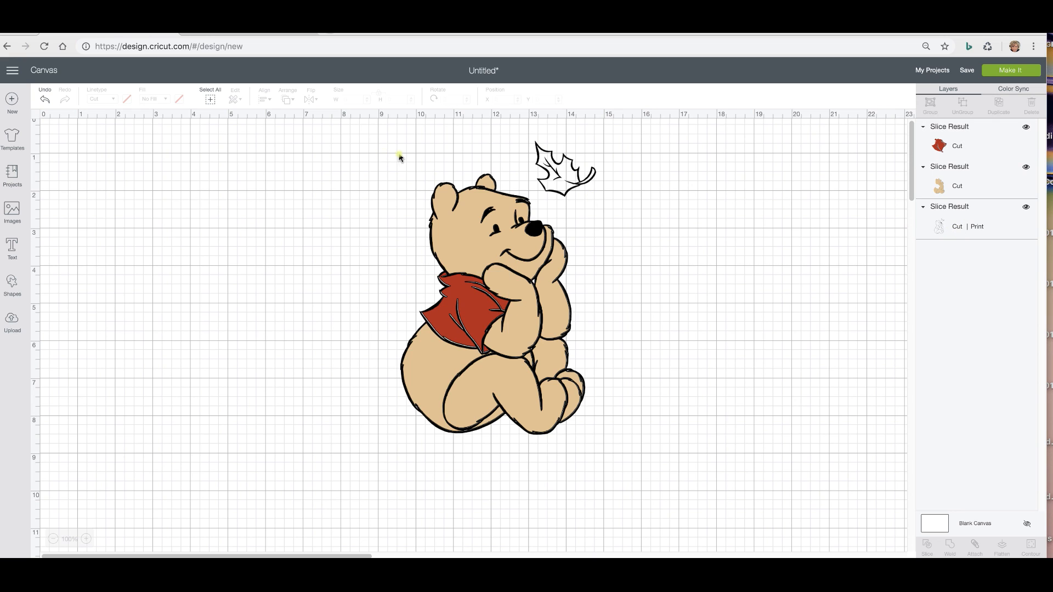
pyautogui.moveTo(353, 137); pyautogui.dragTo(712, 461)
pyautogui.click(1000, 546)
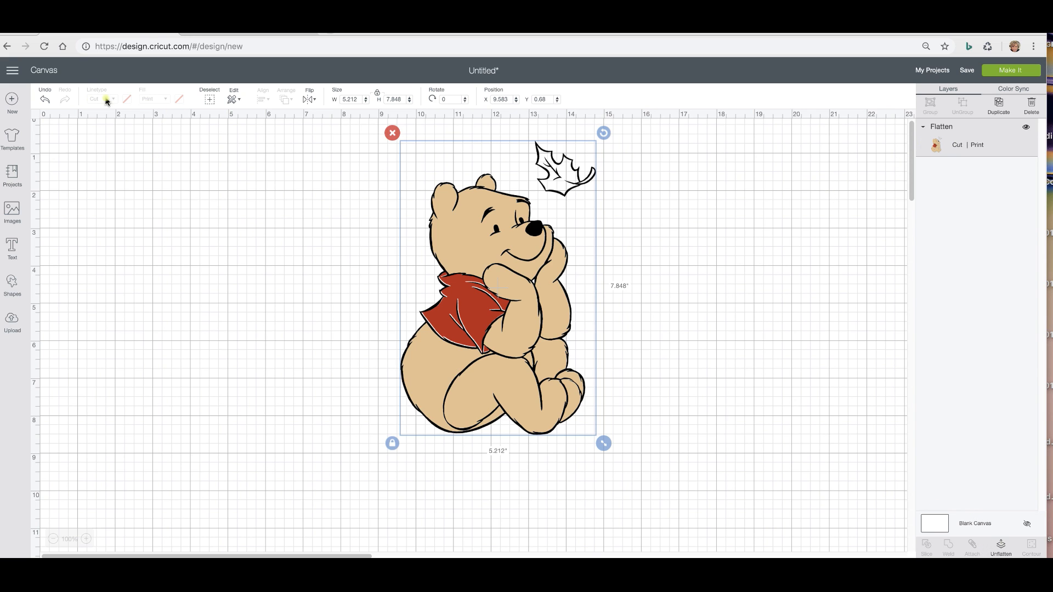
pyautogui.click(44, 100)
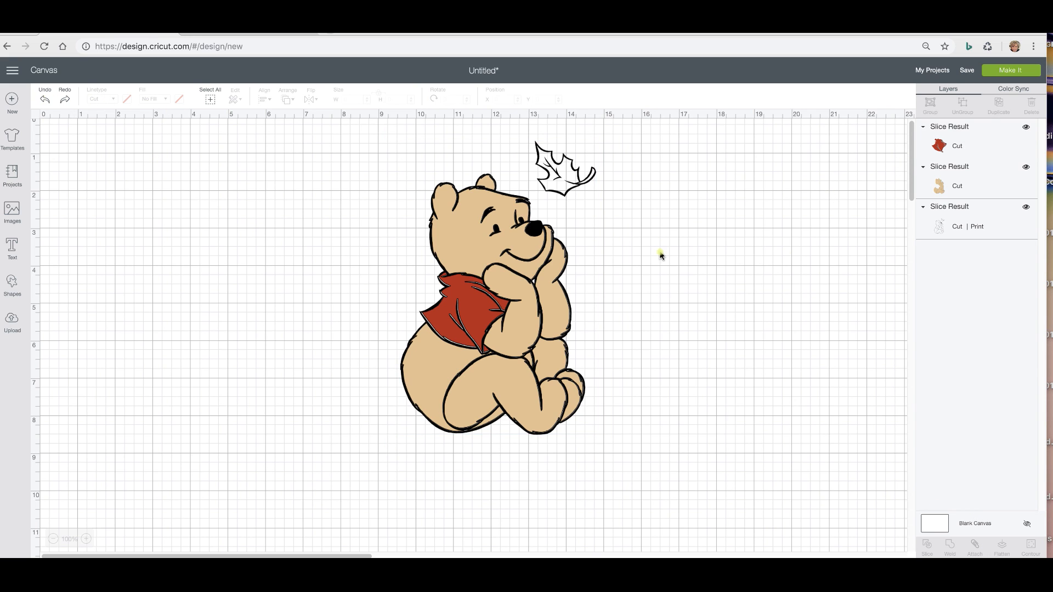
# - Change the outline bear layer from Print to No Fill and set its cut color to black (#000000)
pyautogui.click(958, 227)
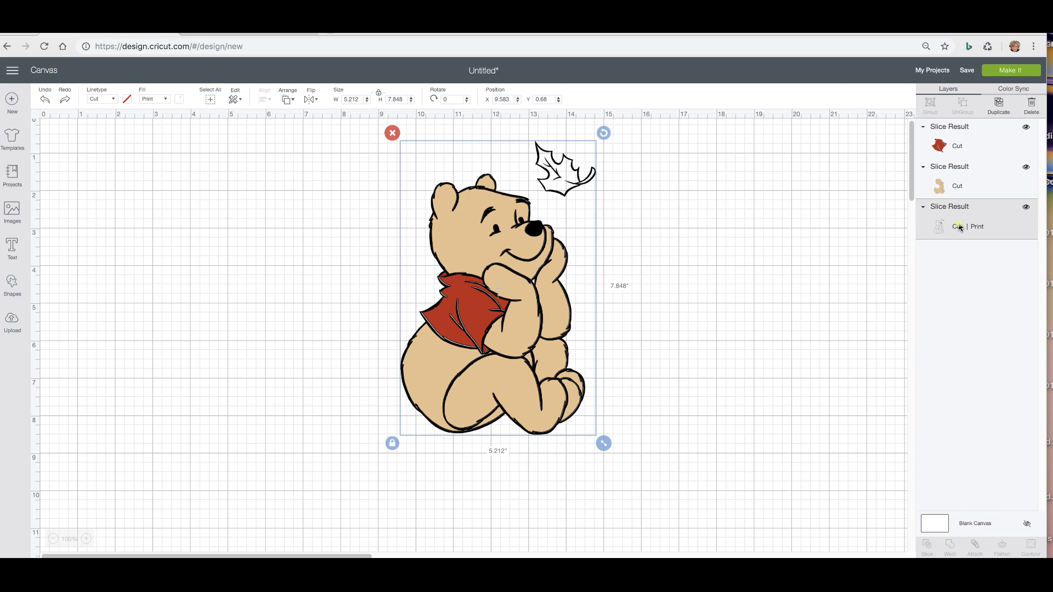
pyautogui.click(161, 99)
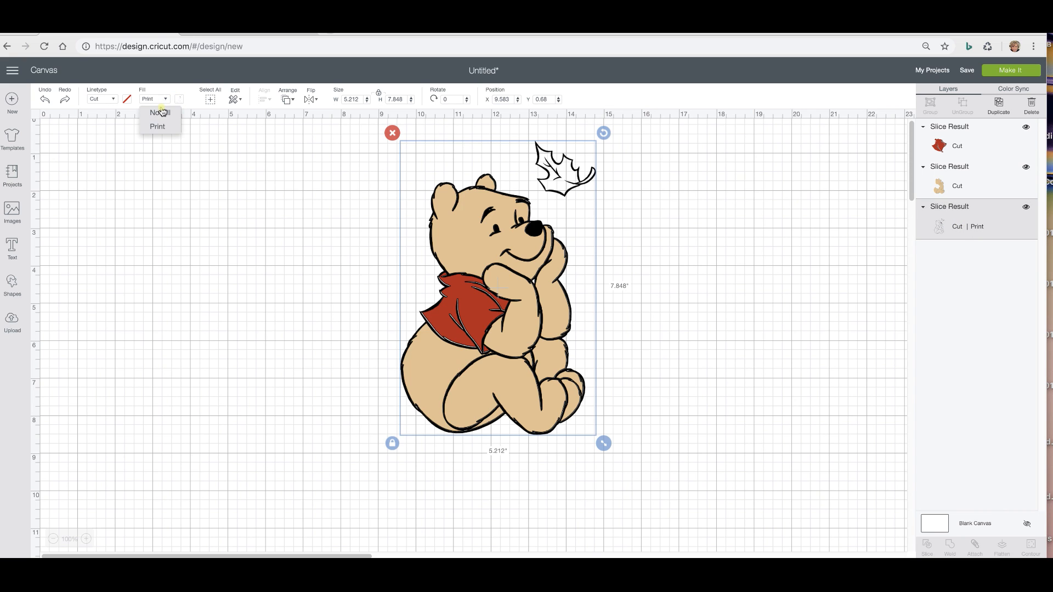
pyautogui.click(161, 113)
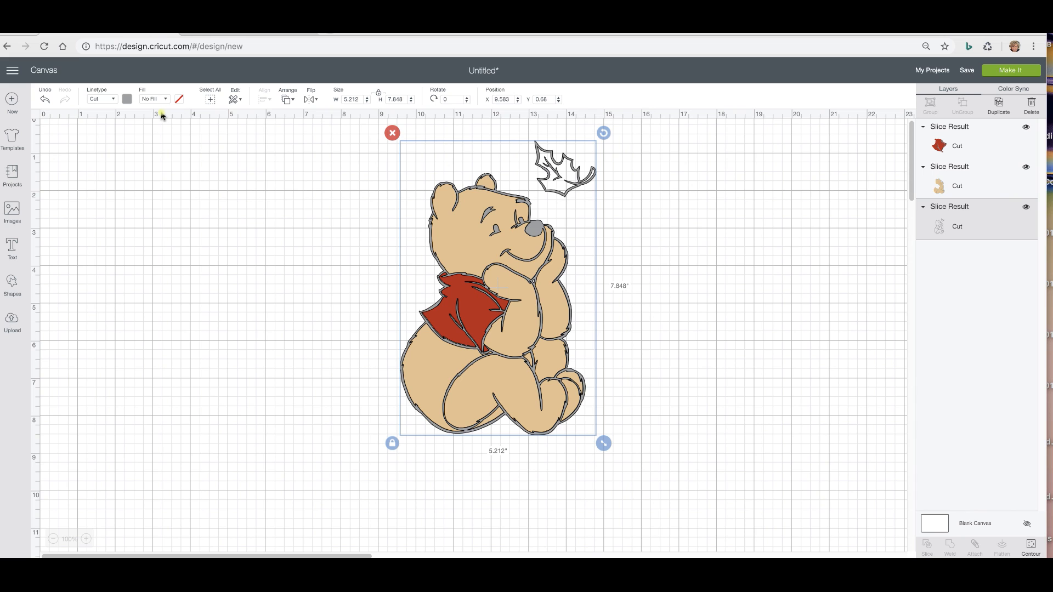
pyautogui.click(127, 99)
pyautogui.click(203, 194)
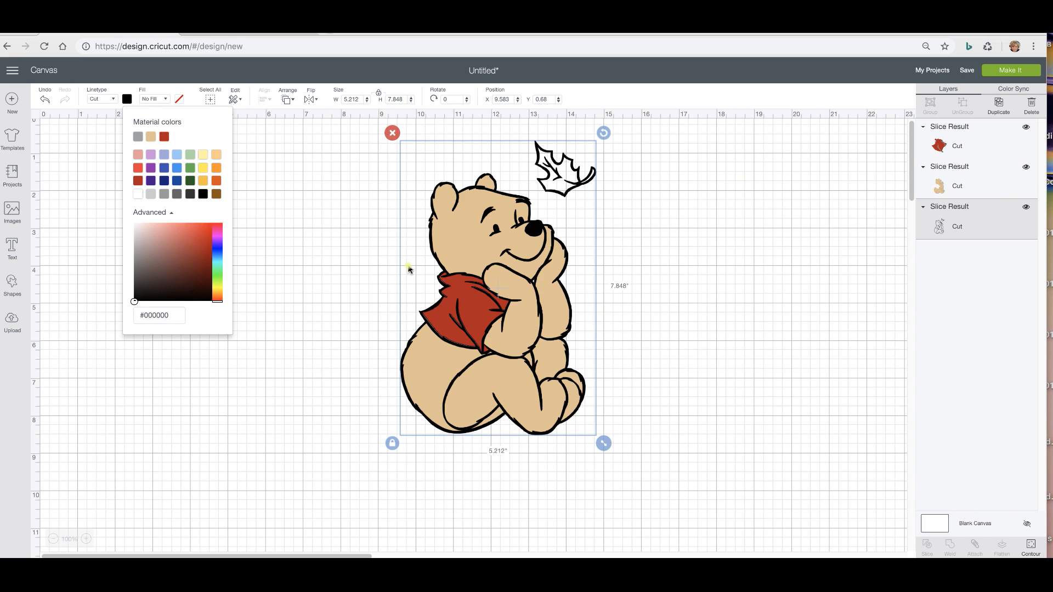
pyautogui.click(699, 297)
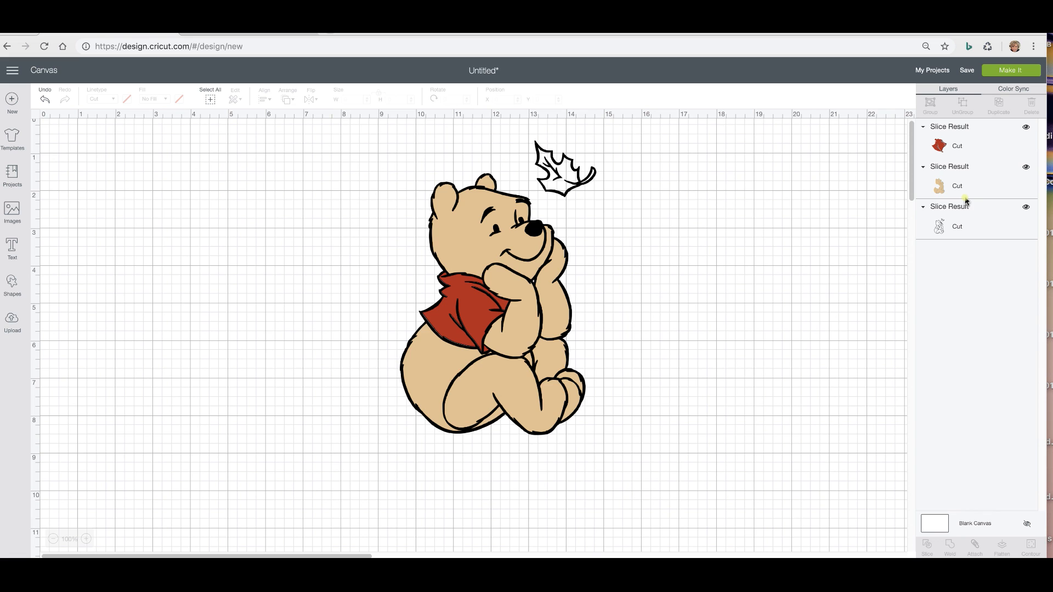
# - Separate the colored layers from the black outline, placing the tan bear to its right and the red shirt to its left
pyautogui.moveTo(534, 277); pyautogui.dragTo(705, 274)
pyautogui.moveTo(472, 307); pyautogui.dragTo(369, 300)
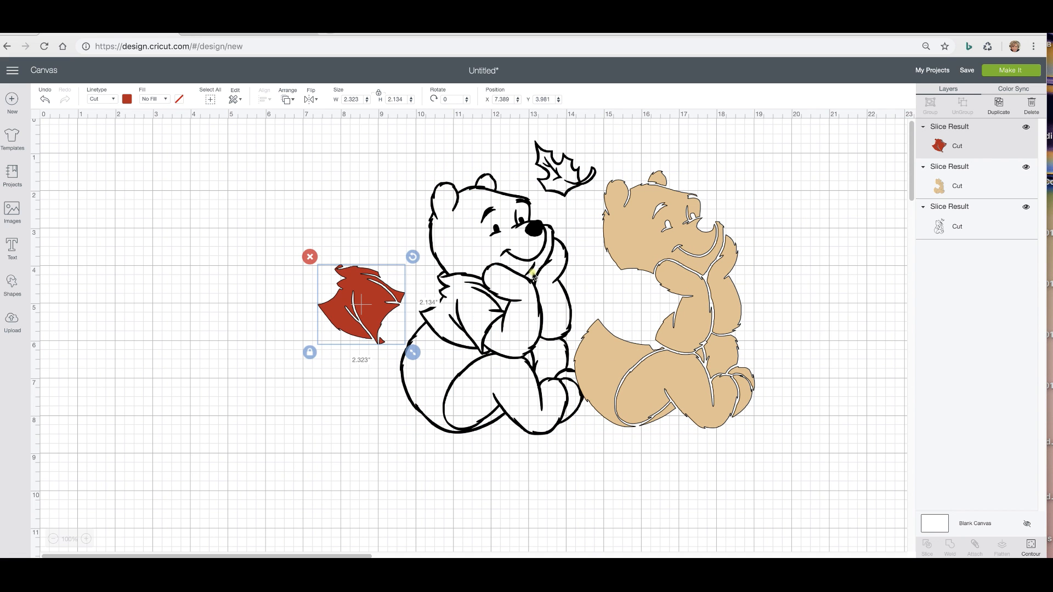